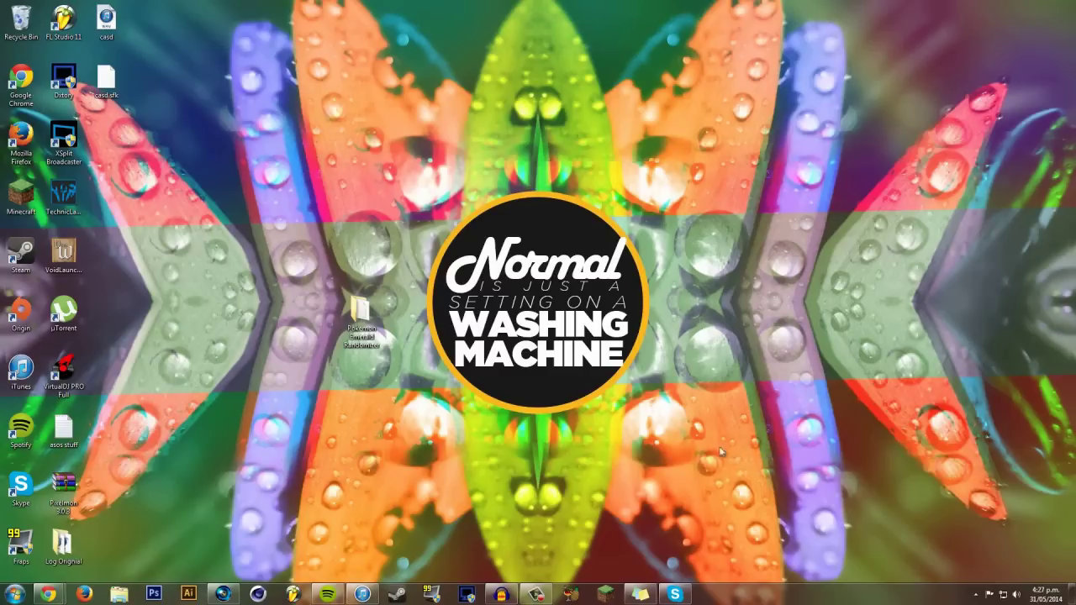
Open the Pokemon Emerald Randomizer folder on the desktop and go into its Do it Yourself Kit subfolder.
{"action": "left_click_drag", "start_coordinate": [360, 310], "coordinate": [657, 299]}
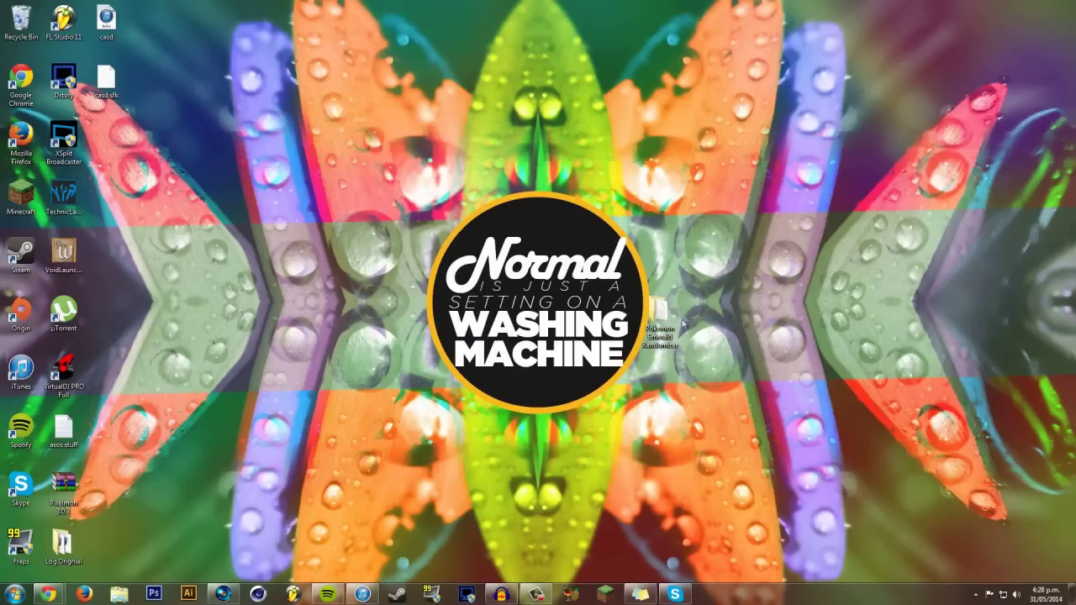
{"action": "left_click_drag", "start_coordinate": [687, 311], "coordinate": [408, 327]}
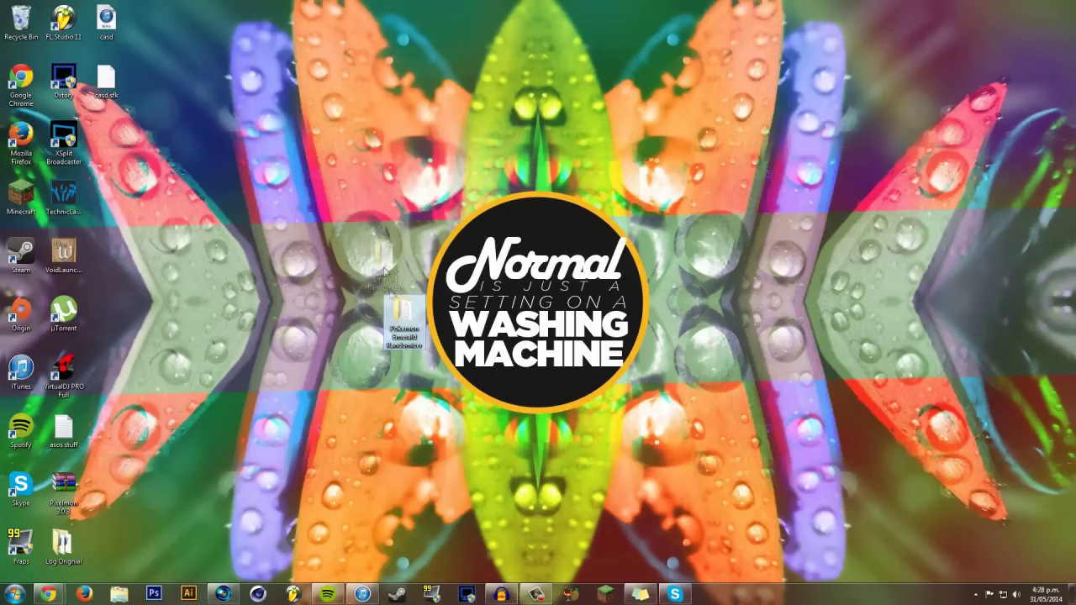
{"action": "double_click", "coordinate": [401, 316]}
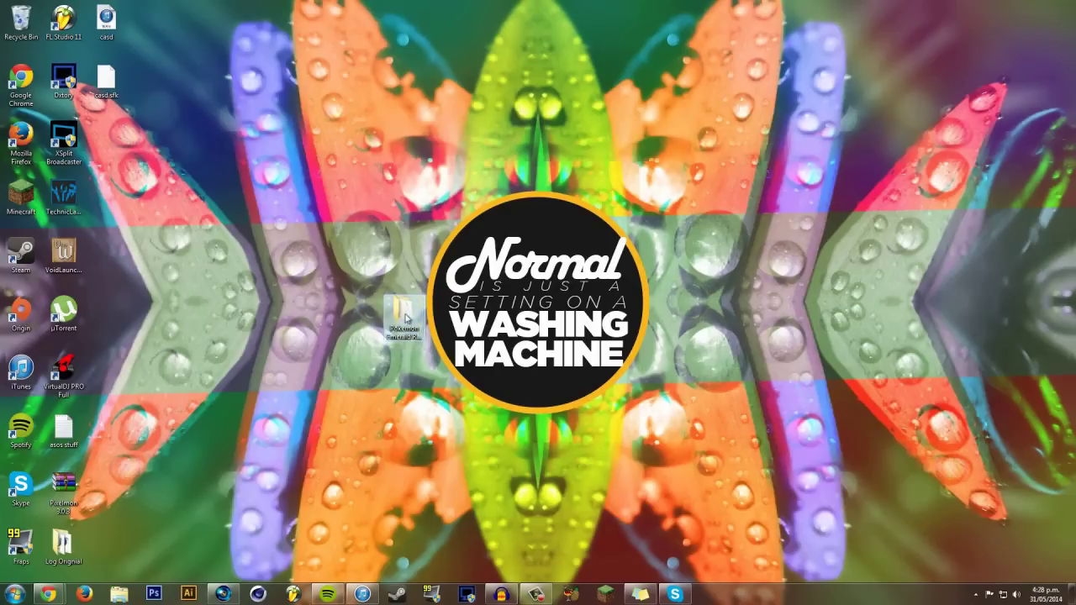
{"action": "left_click_drag", "start_coordinate": [504, 155], "coordinate": [650, 130]}
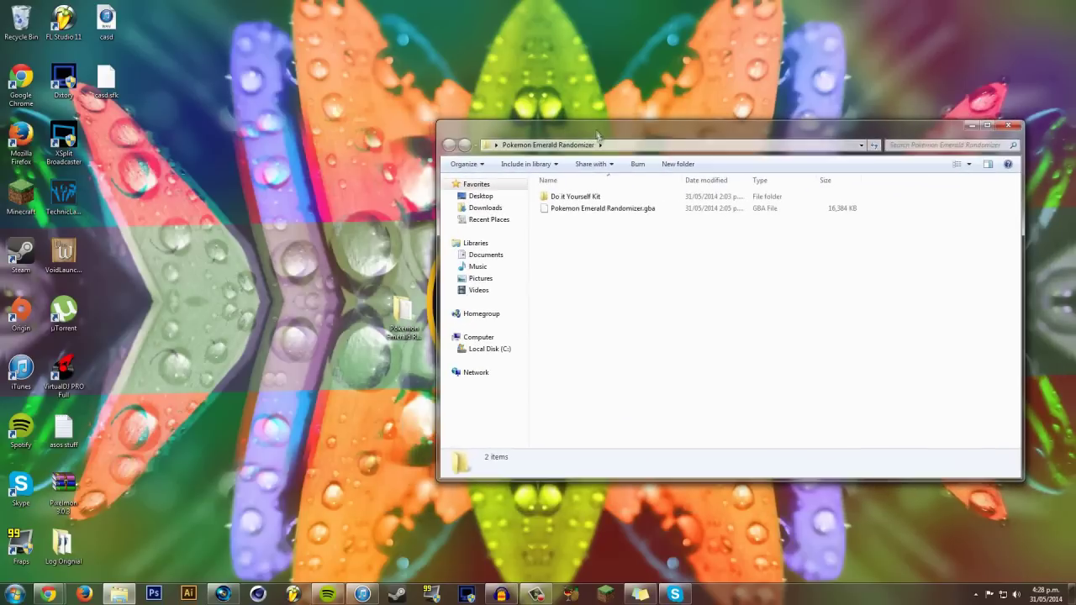
{"action": "left_click", "coordinate": [647, 211]}
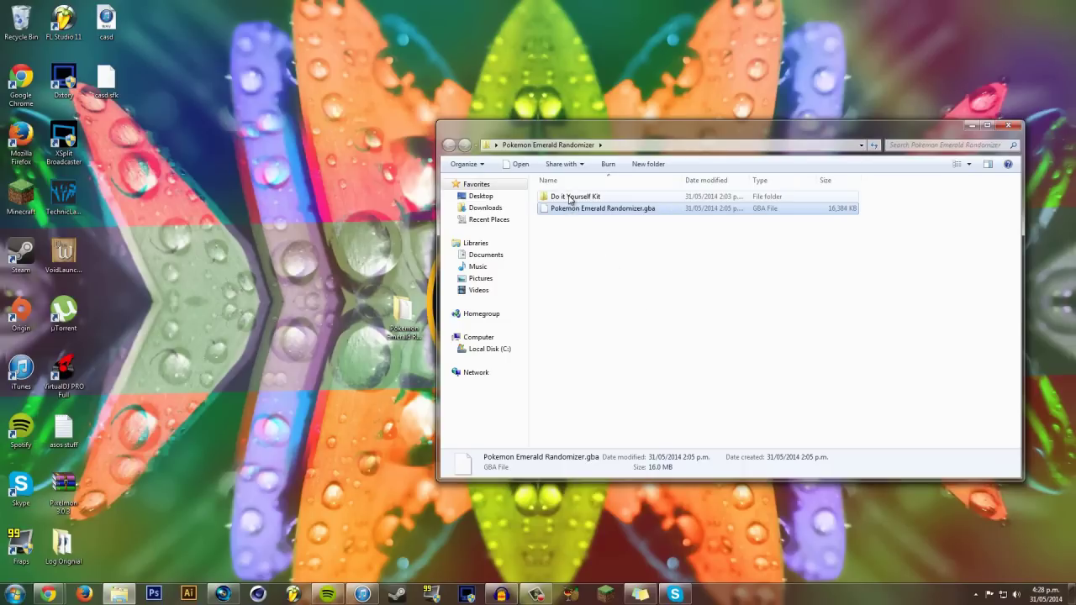
{"action": "mouse_move", "coordinate": [571, 200]}
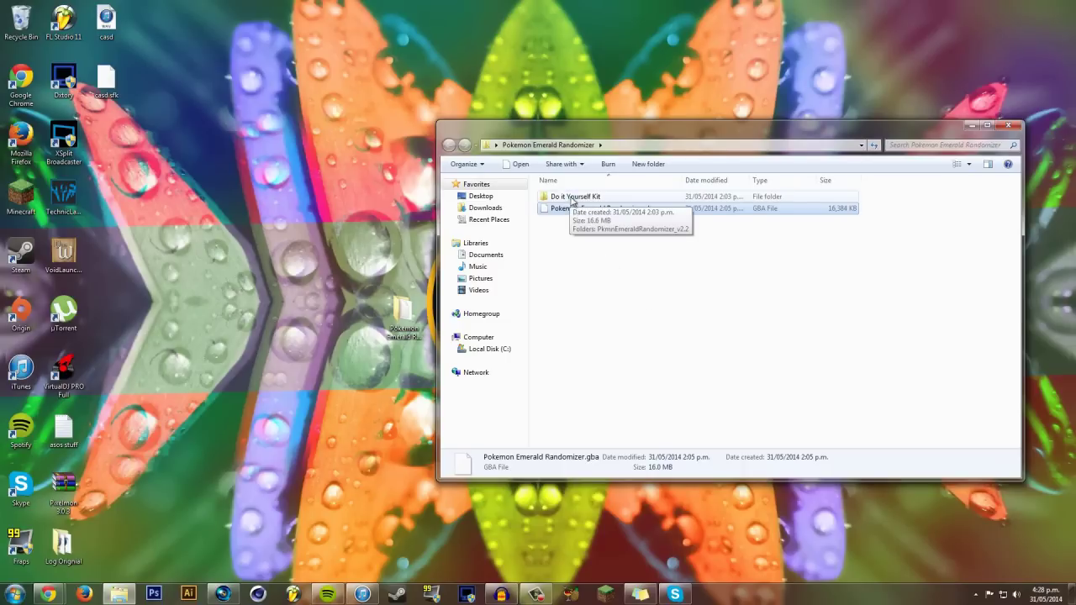
{"action": "double_click", "coordinate": [571, 198]}
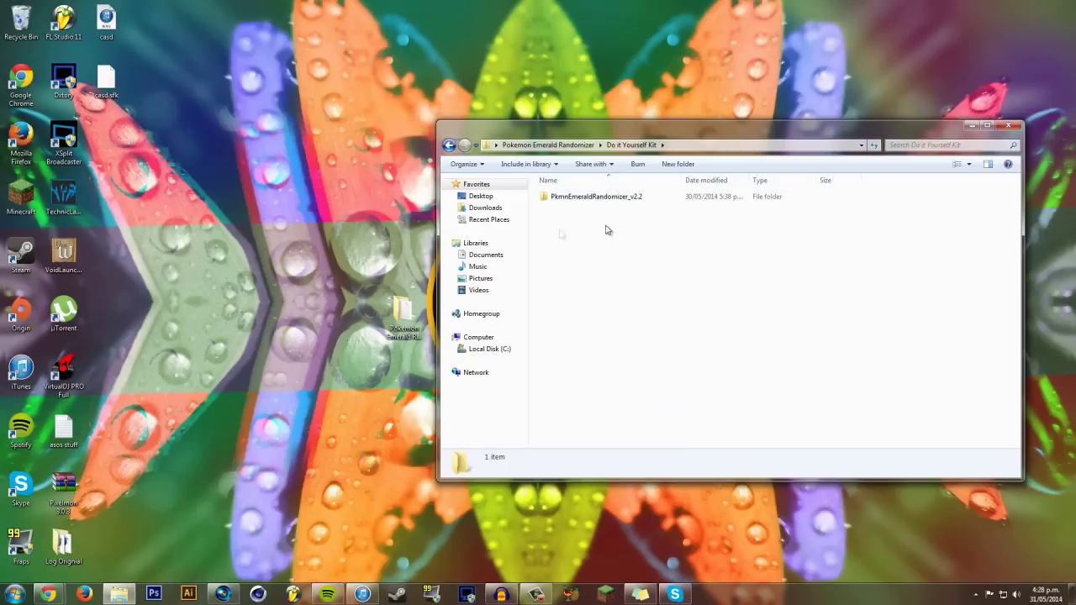
Switch to Chrome and look over the Pokemon Emerald Randomizer download page.
{"action": "left_click", "coordinate": [48, 595]}
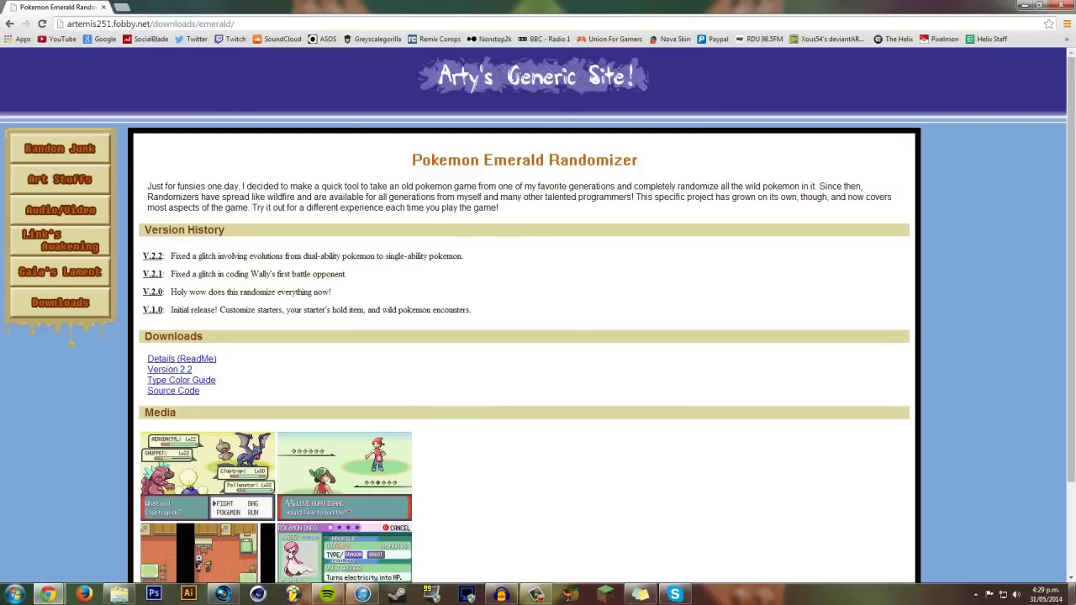
{"action": "scroll", "coordinate": [564, 353], "scroll_direction": "down", "scroll_amount": 2}
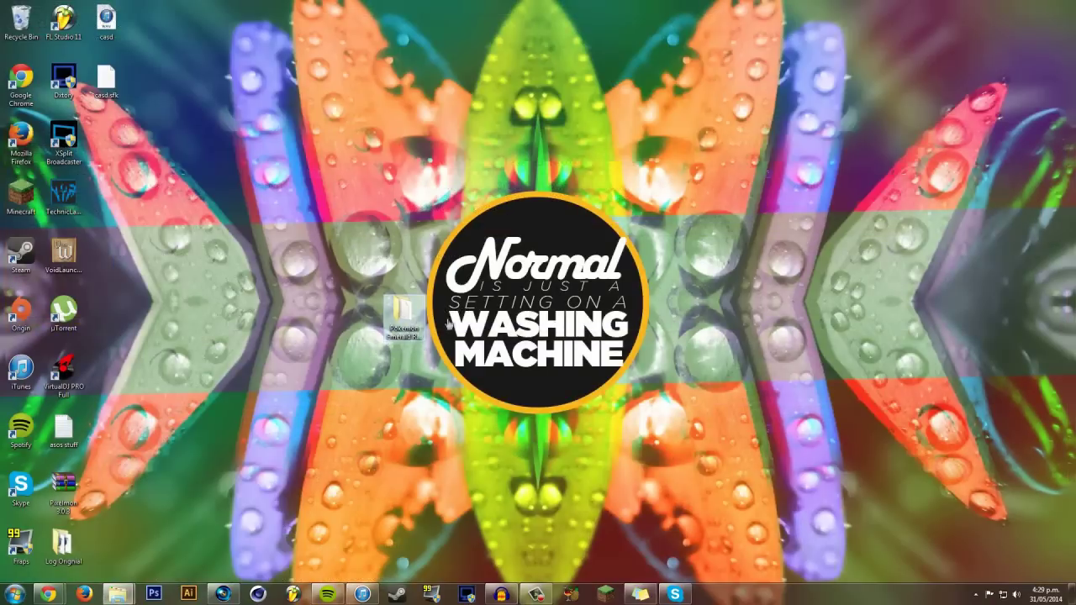
Reopen the Pokemon Emerald Randomizer folder and launch EmeraldRandomizer from PkmnEmeraldRandomizer_v2.2 inside Do it Yourself Kit.
{"action": "double_click", "coordinate": [403, 318]}
{"action": "double_click", "coordinate": [589, 211]}
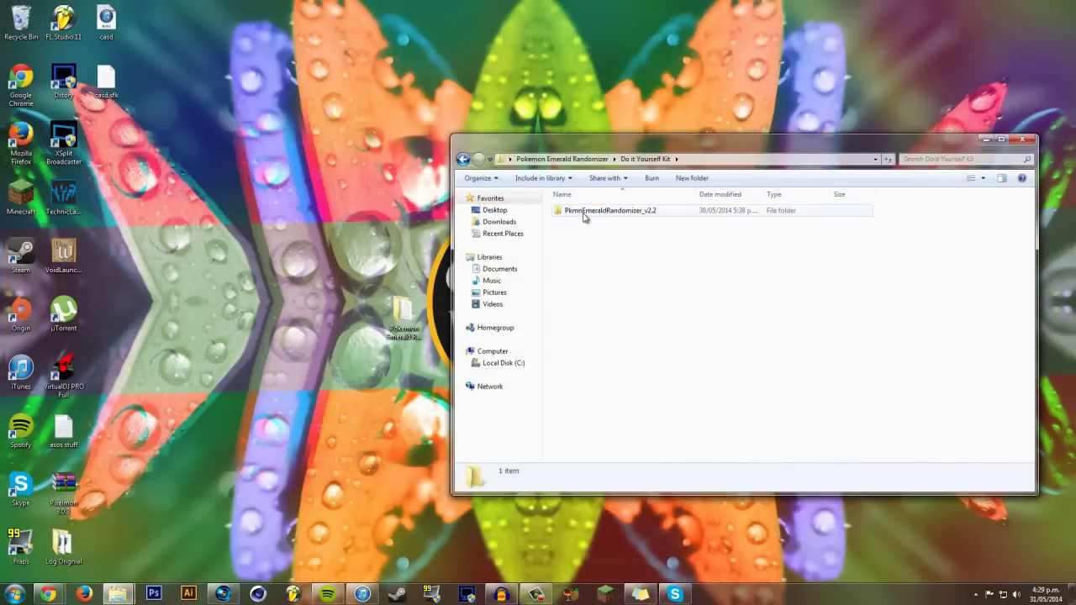
{"action": "double_click", "coordinate": [584, 211]}
{"action": "left_click_drag", "start_coordinate": [601, 141], "coordinate": [569, 105]}
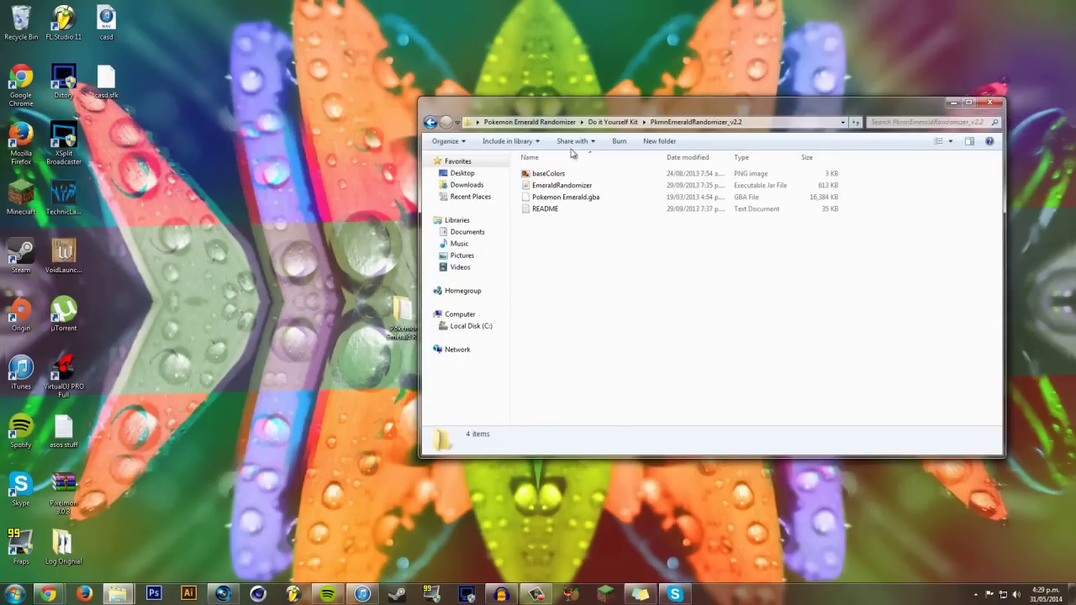
{"action": "double_click", "coordinate": [544, 186]}
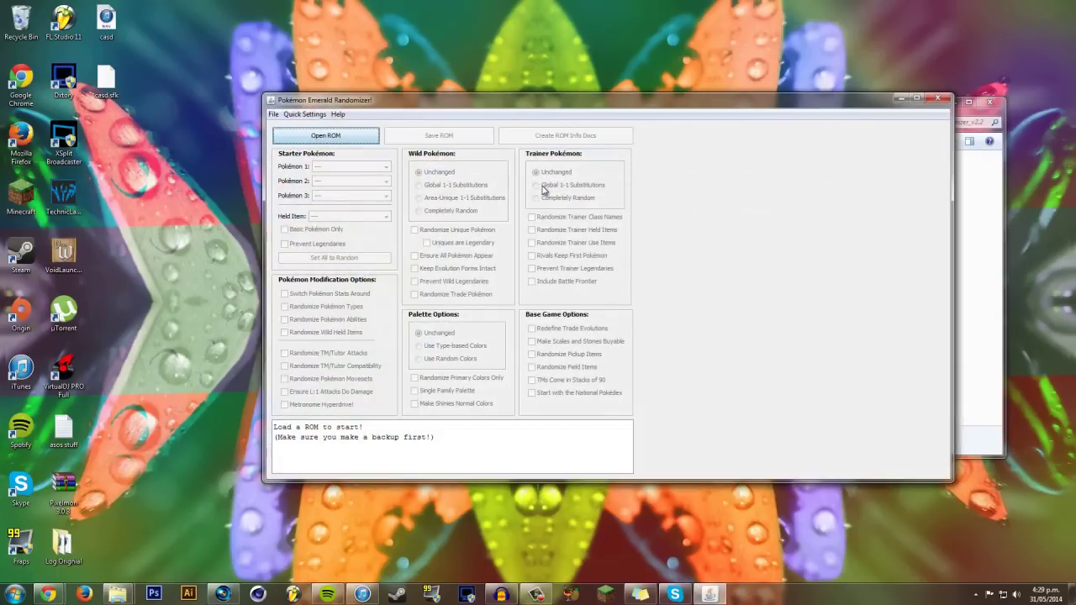
{"action": "left_click_drag", "start_coordinate": [467, 105], "coordinate": [442, 99]}
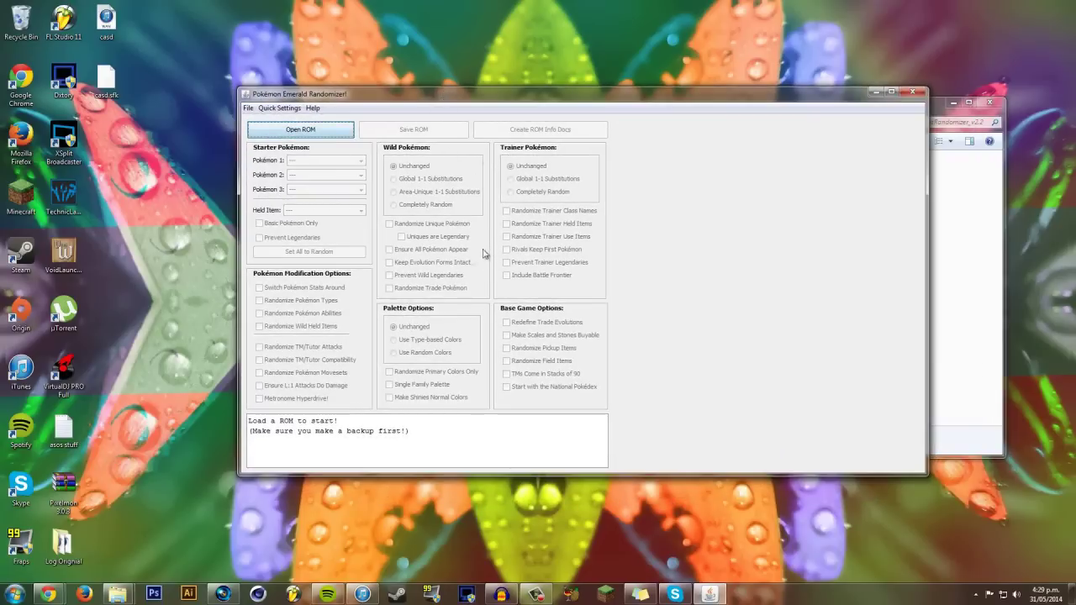
{"action": "left_click", "coordinate": [302, 130]}
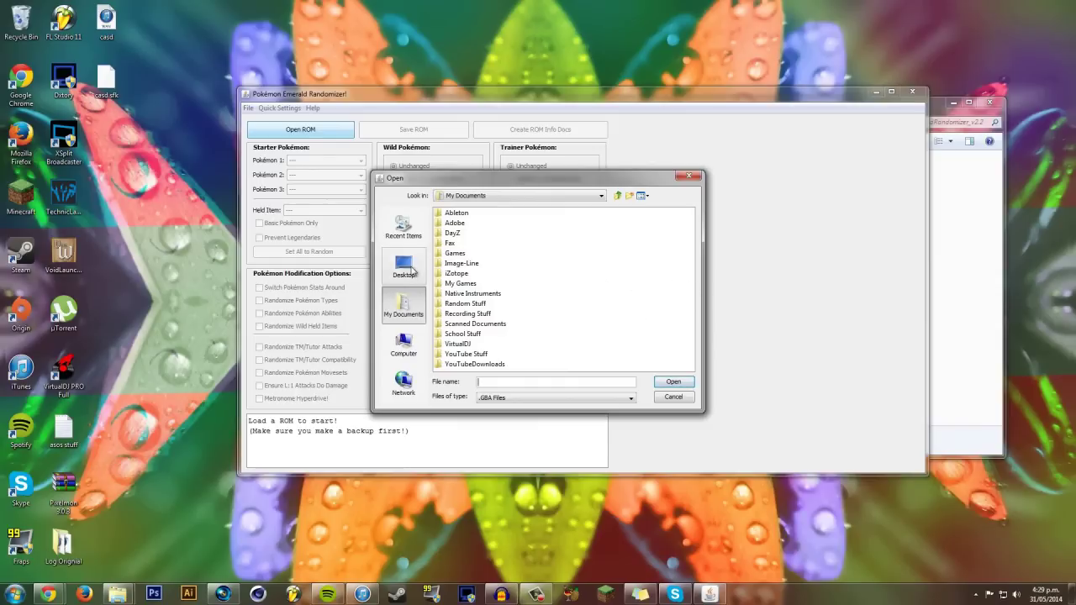
{"action": "left_click", "coordinate": [965, 215]}
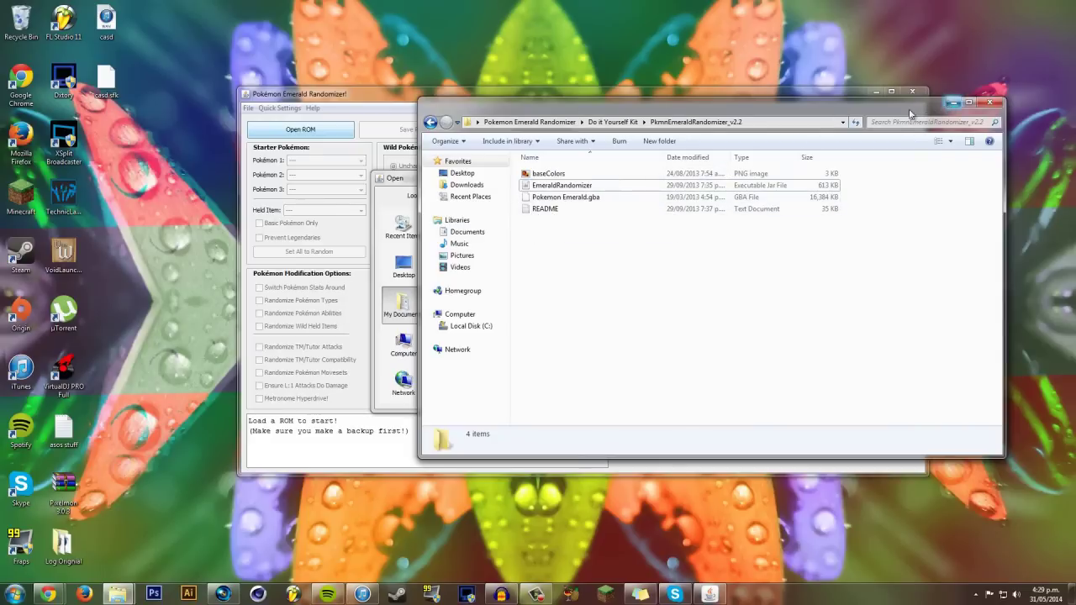
{"action": "left_click", "coordinate": [833, 95]}
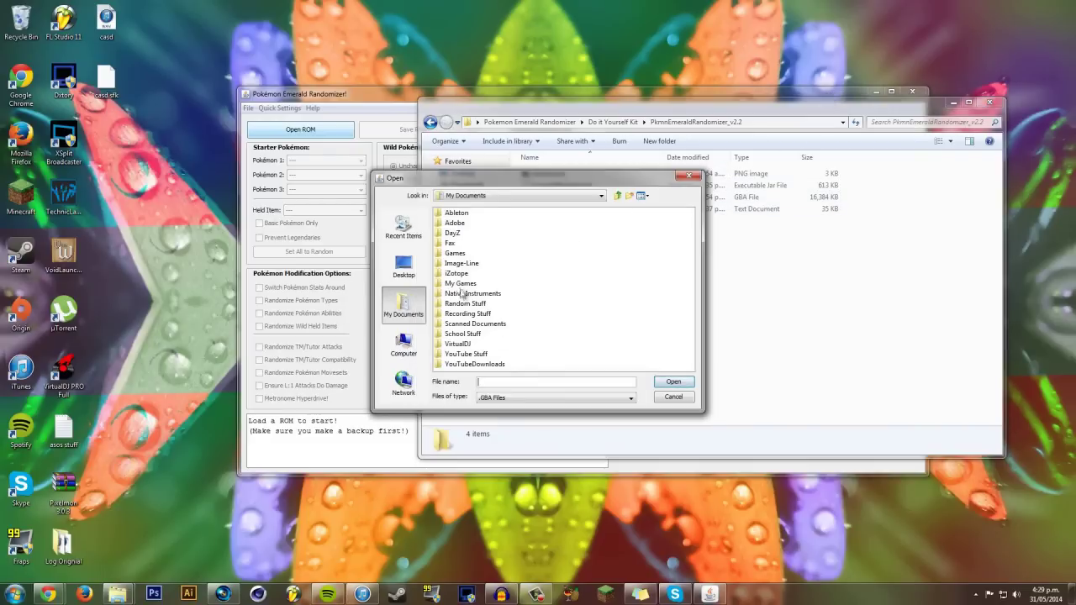
{"action": "left_click", "coordinate": [404, 267]}
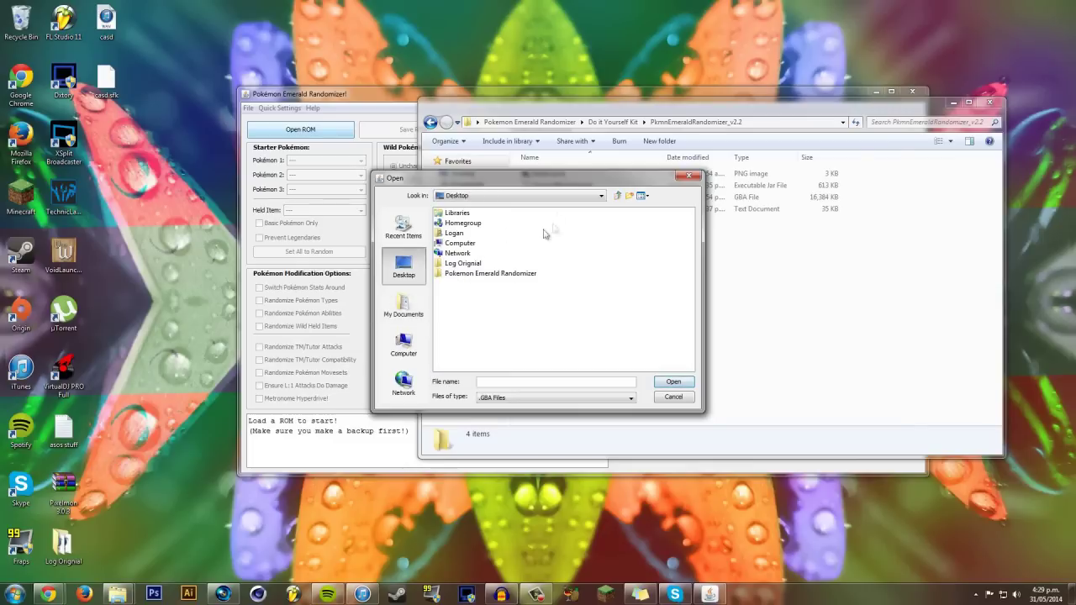
{"action": "double_click", "coordinate": [506, 274]}
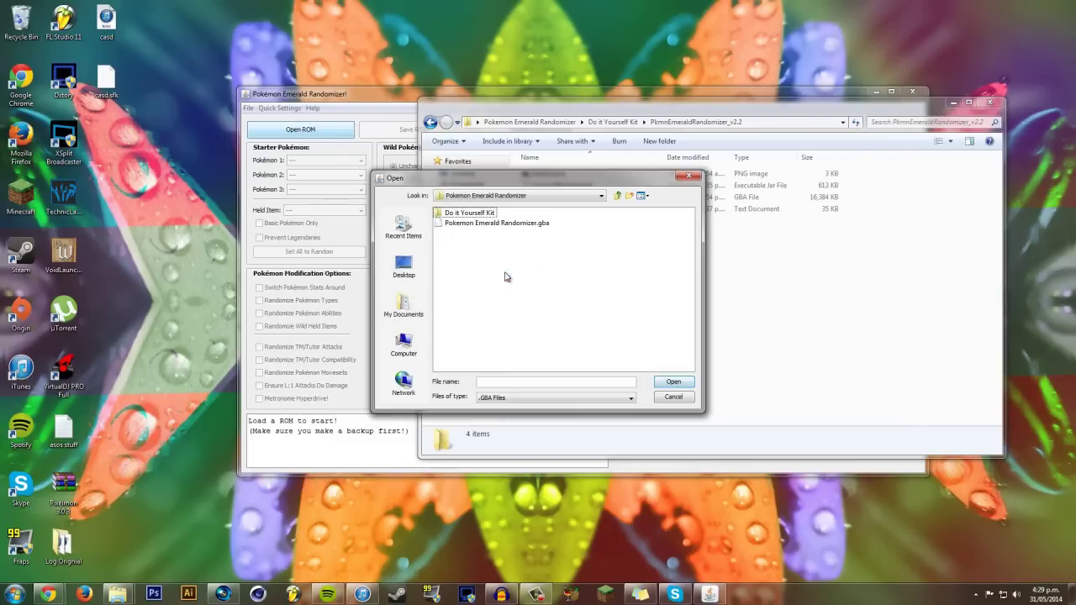
{"action": "double_click", "coordinate": [476, 213]}
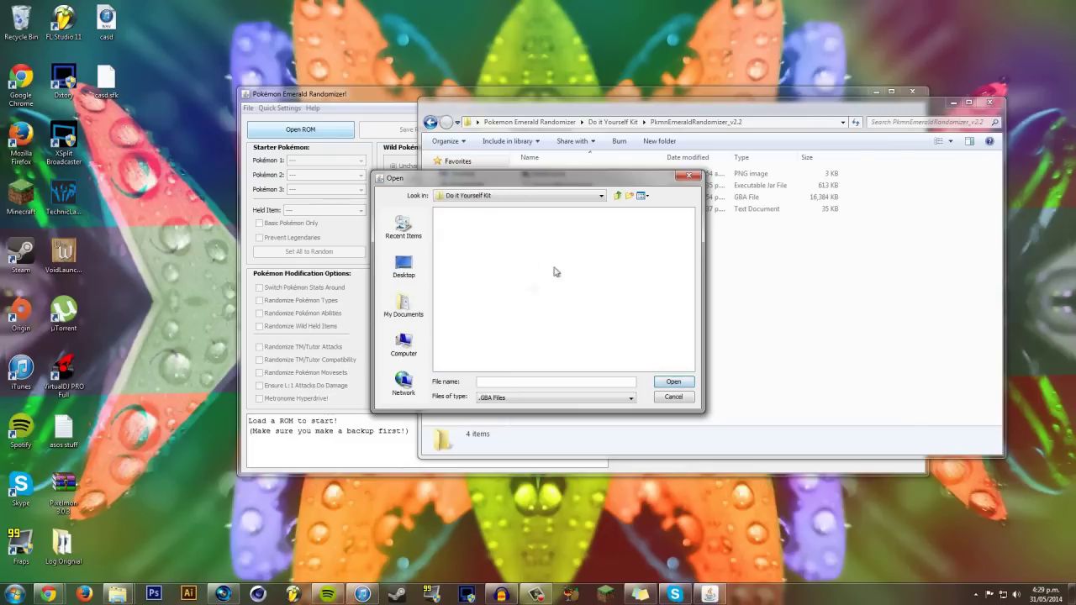
{"action": "left_click", "coordinate": [690, 178]}
Move Pokemon Emerald.gba from the PkmnEmeraldRandomizer_v2.2 folder to the desktop and load it as the randomizer's base ROM.
{"action": "left_click", "coordinate": [1019, 321]}
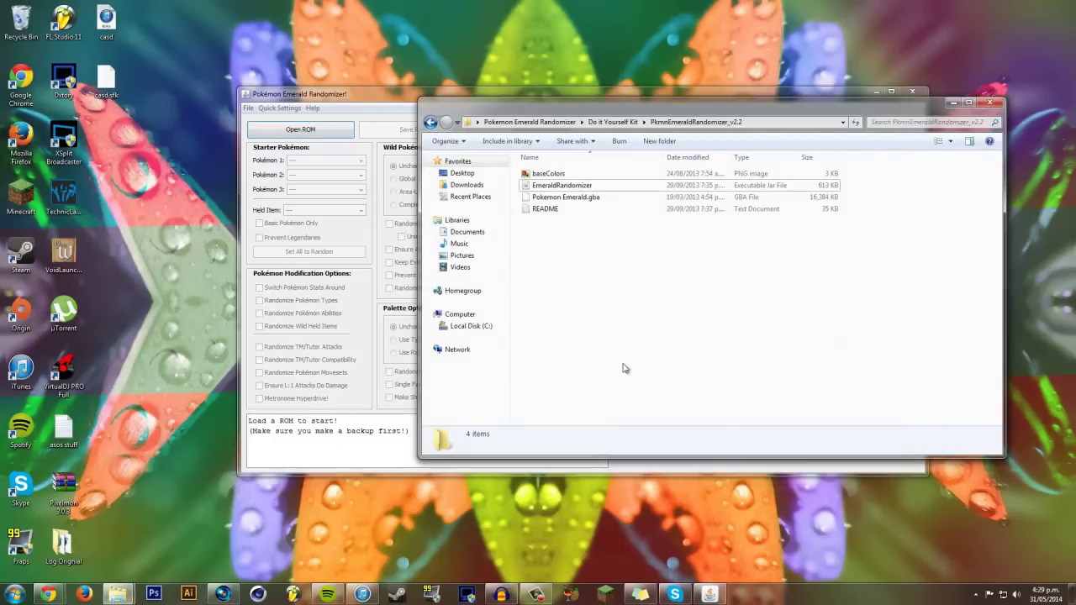
{"action": "left_click_drag", "start_coordinate": [559, 198], "coordinate": [173, 455]}
{"action": "left_click", "coordinate": [288, 137]}
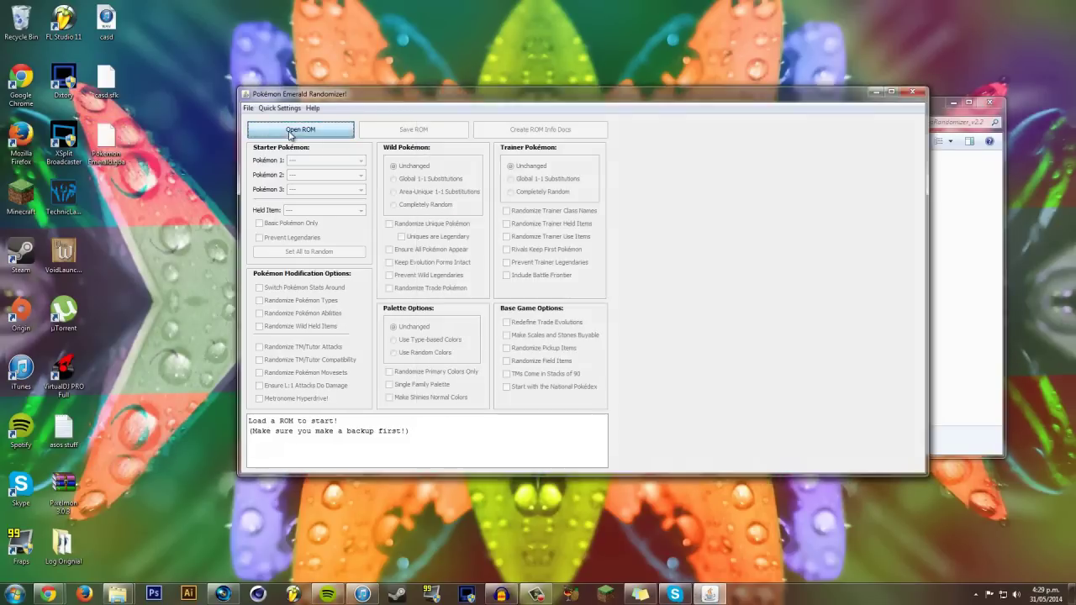
{"action": "left_click", "coordinate": [403, 265]}
{"action": "left_click", "coordinate": [496, 285]}
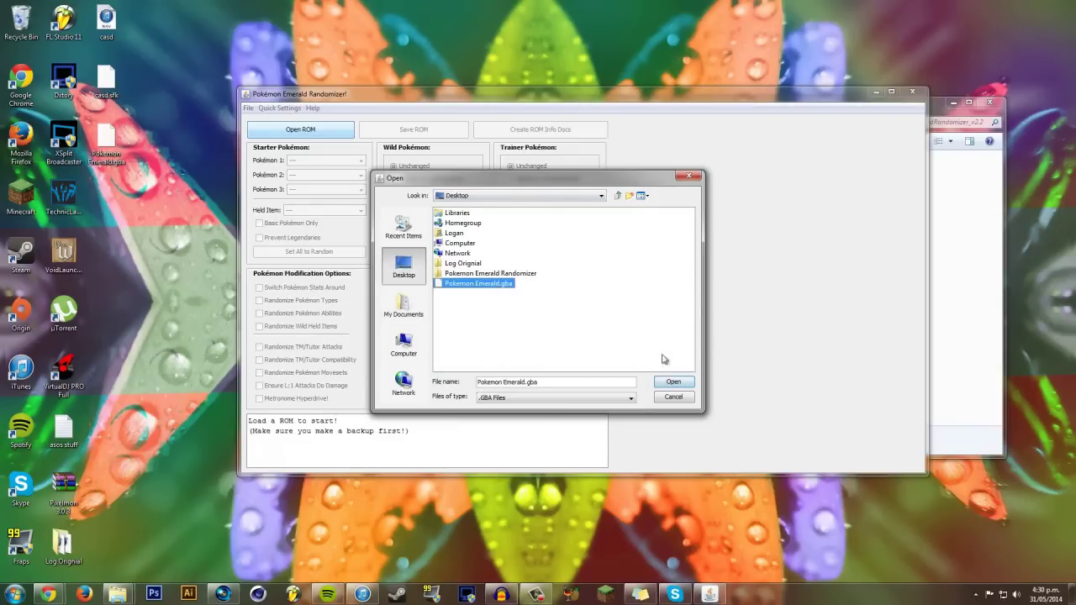
{"action": "left_click", "coordinate": [669, 382]}
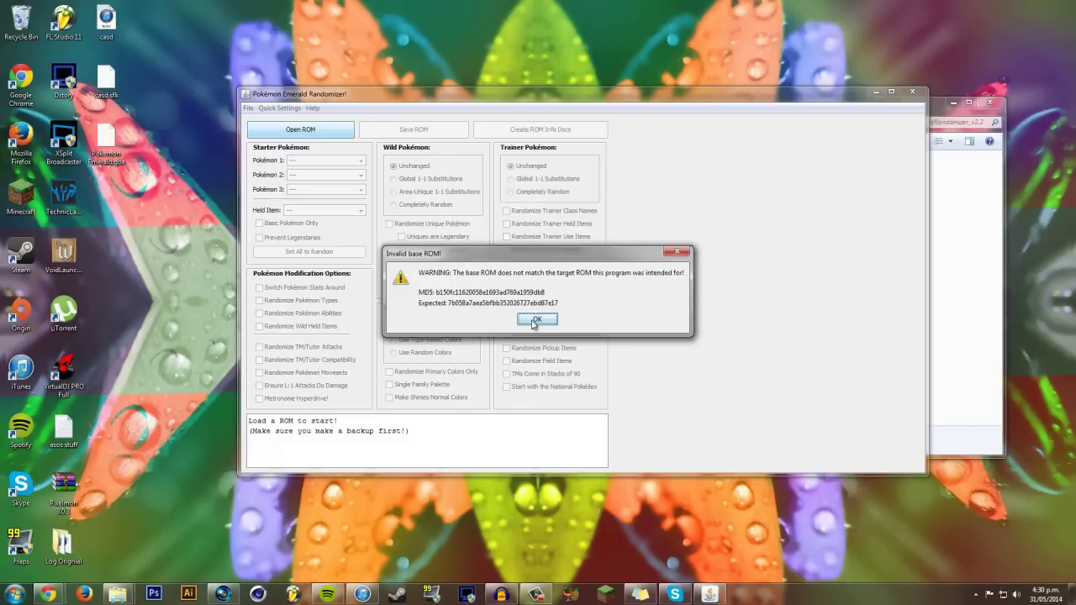
{"action": "left_click", "coordinate": [536, 320]}
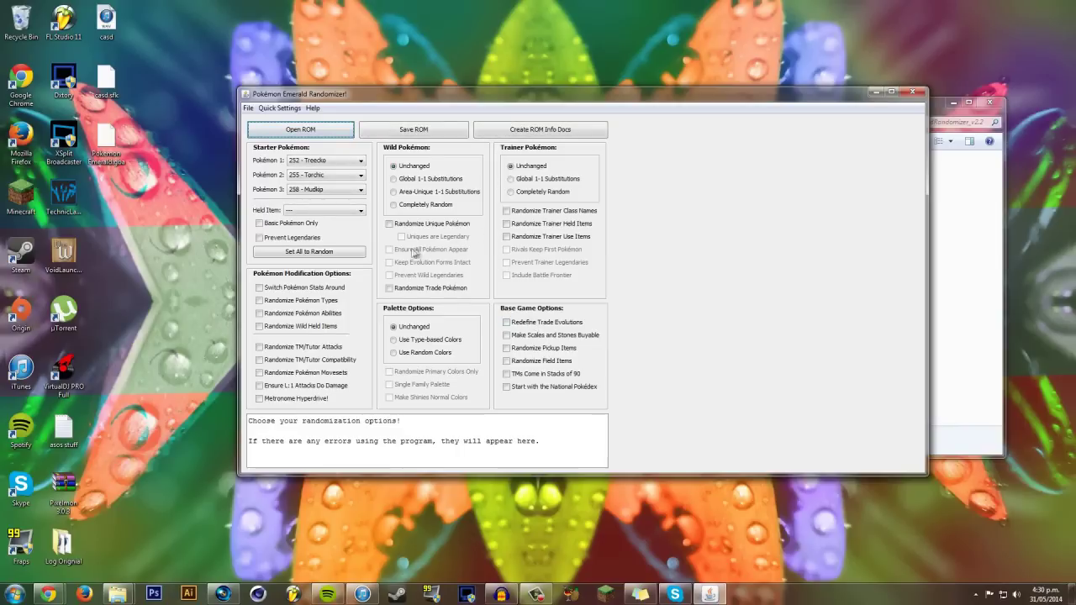
Set the first starter Pokémon to 235 - Smeargle.
{"action": "left_click_drag", "start_coordinate": [578, 96], "coordinate": [614, 98]}
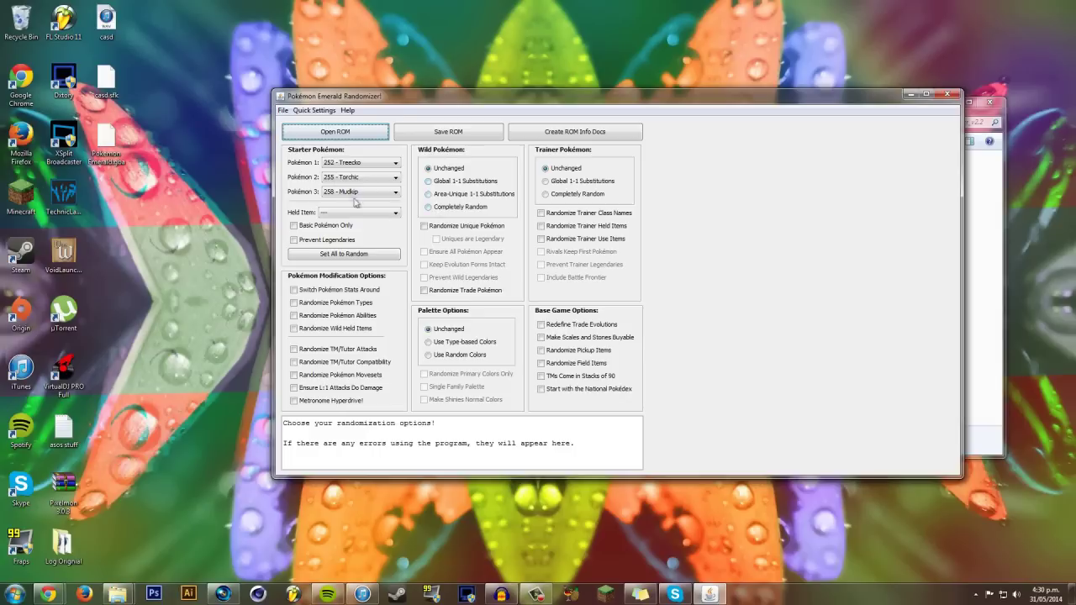
{"action": "left_click", "coordinate": [378, 164]}
{"action": "scroll", "coordinate": [394, 206], "scroll_direction": "up", "scroll_amount": 5}
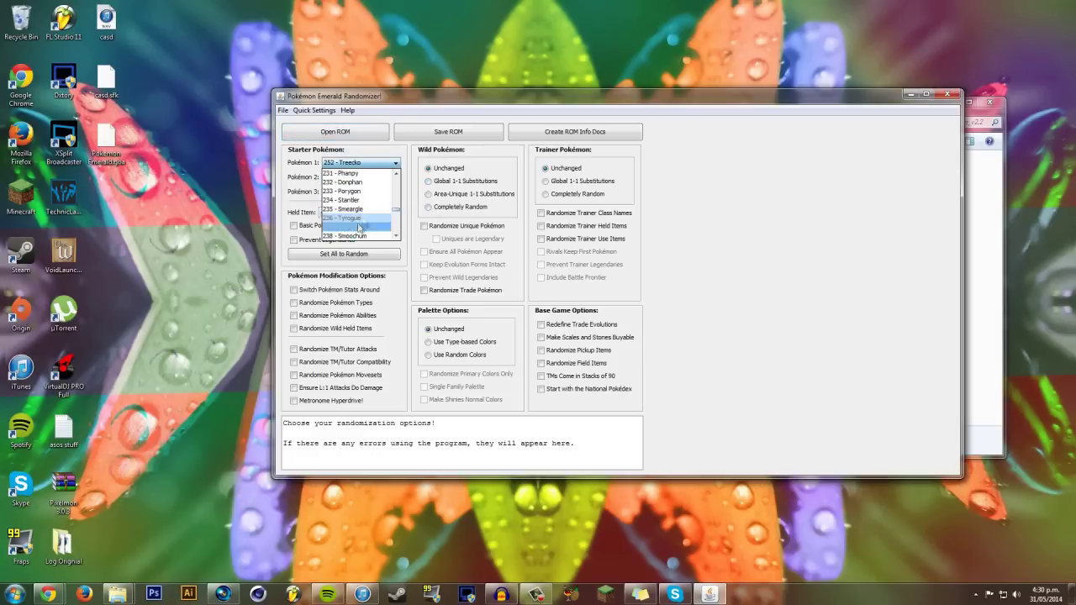
{"action": "left_click", "coordinate": [367, 209]}
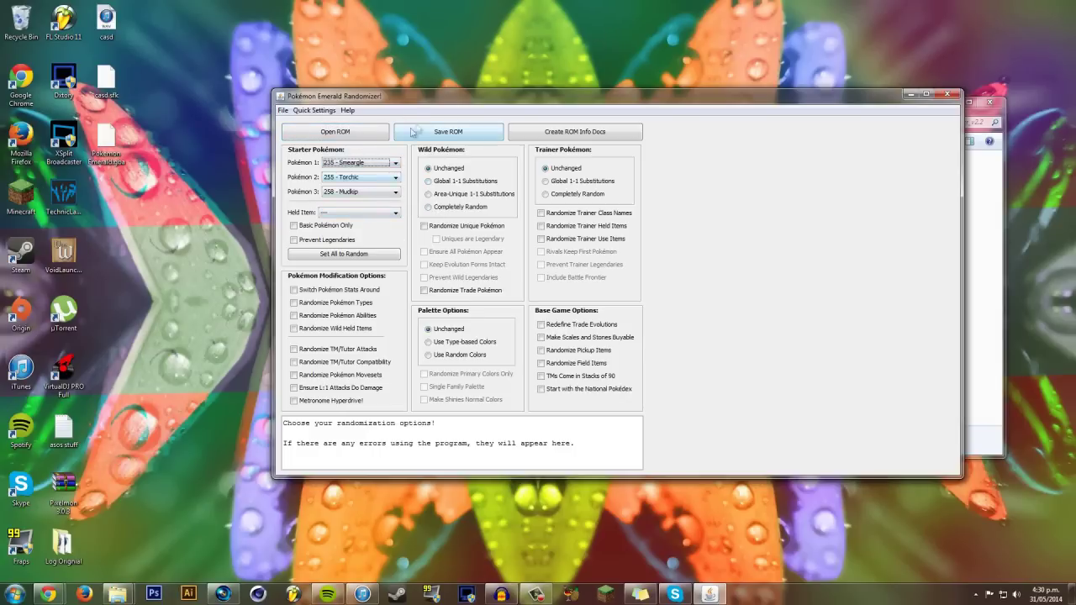
Set all three starter Pokémon to random, reroll the held item several times, and look through the held item choices.
{"action": "left_click", "coordinate": [342, 257]}
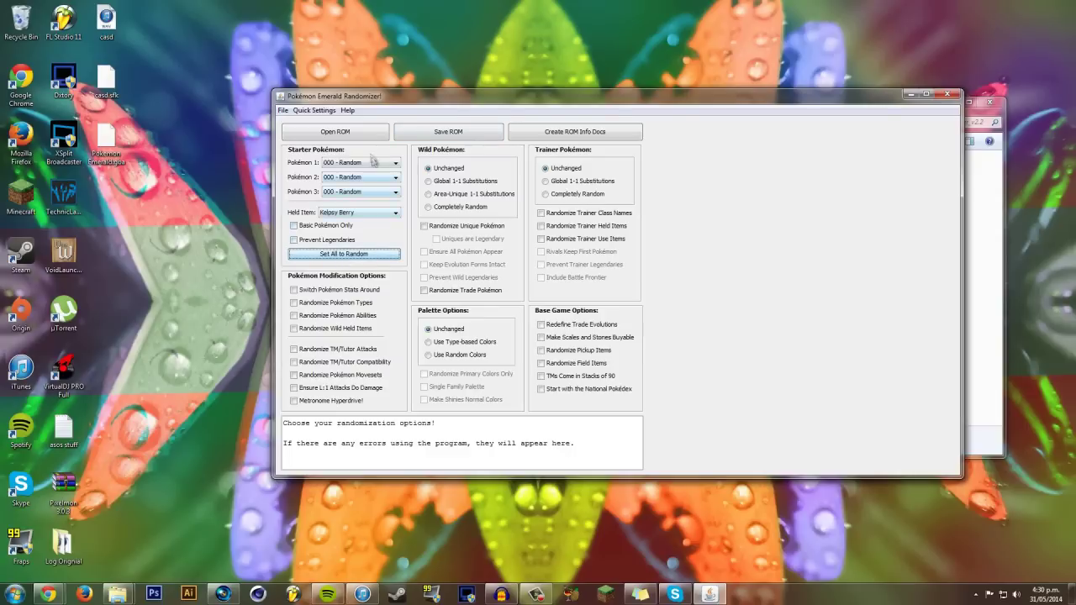
{"action": "key", "text": "space"}
{"action": "key", "text": "space"}
{"action": "key", "text": "space"}
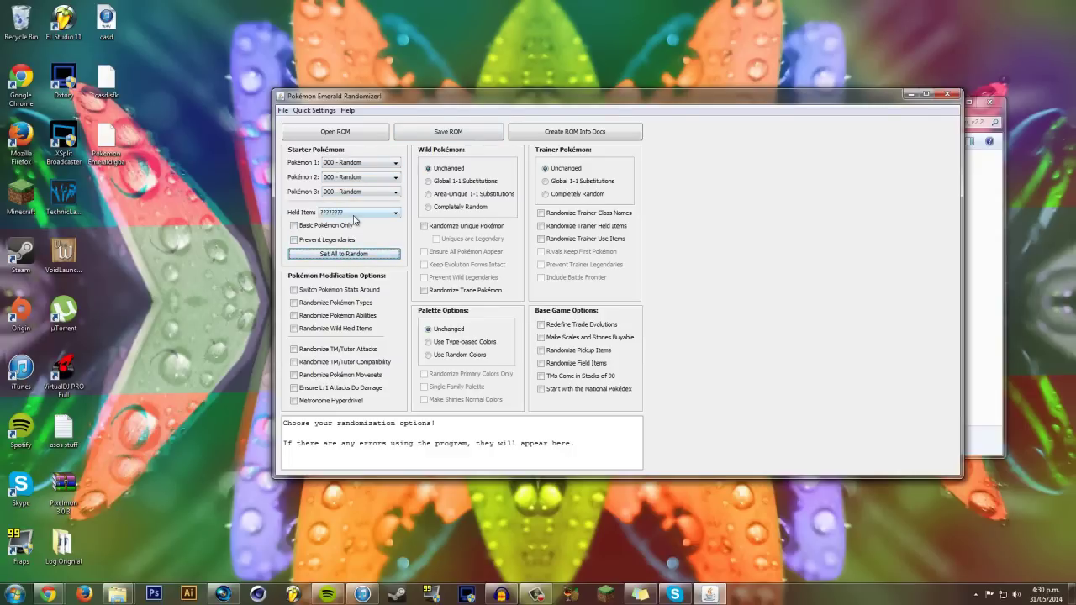
{"action": "left_click", "coordinate": [343, 215]}
{"action": "scroll", "coordinate": [353, 253], "scroll_direction": "down", "scroll_amount": 6}
{"action": "left_click", "coordinate": [840, 225]}
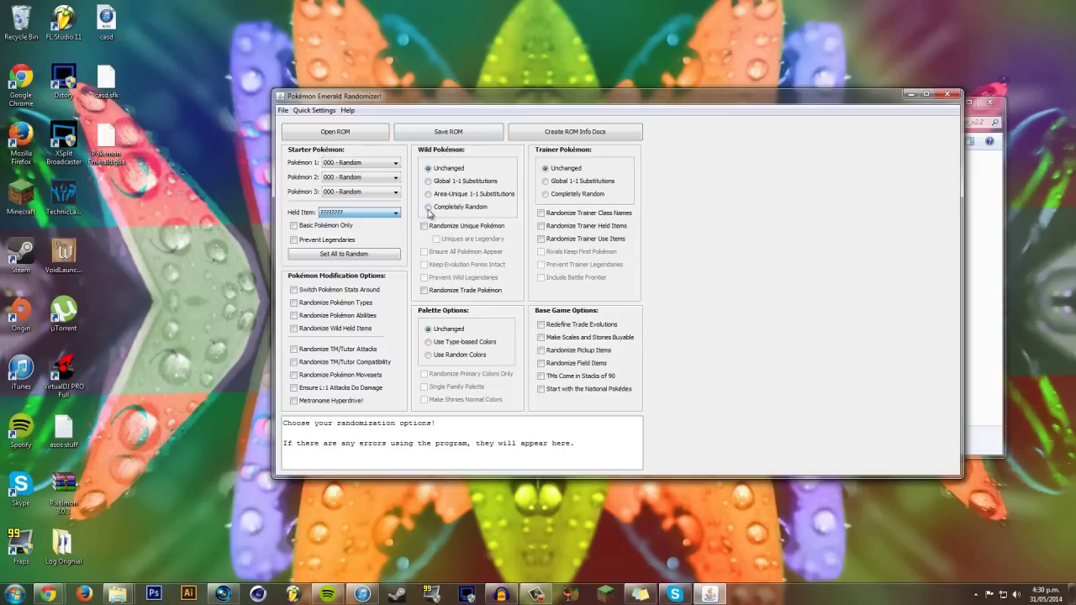
Make the wild Pokémon completely random and ensure that all Pokémon appear.
{"action": "left_click", "coordinate": [458, 207]}
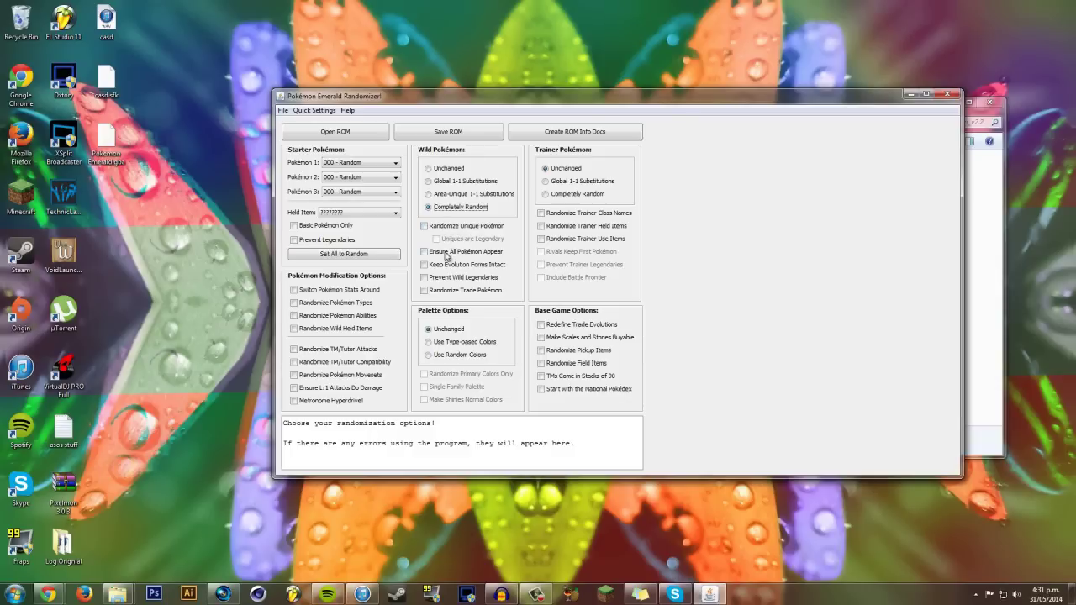
{"action": "left_click", "coordinate": [425, 252]}
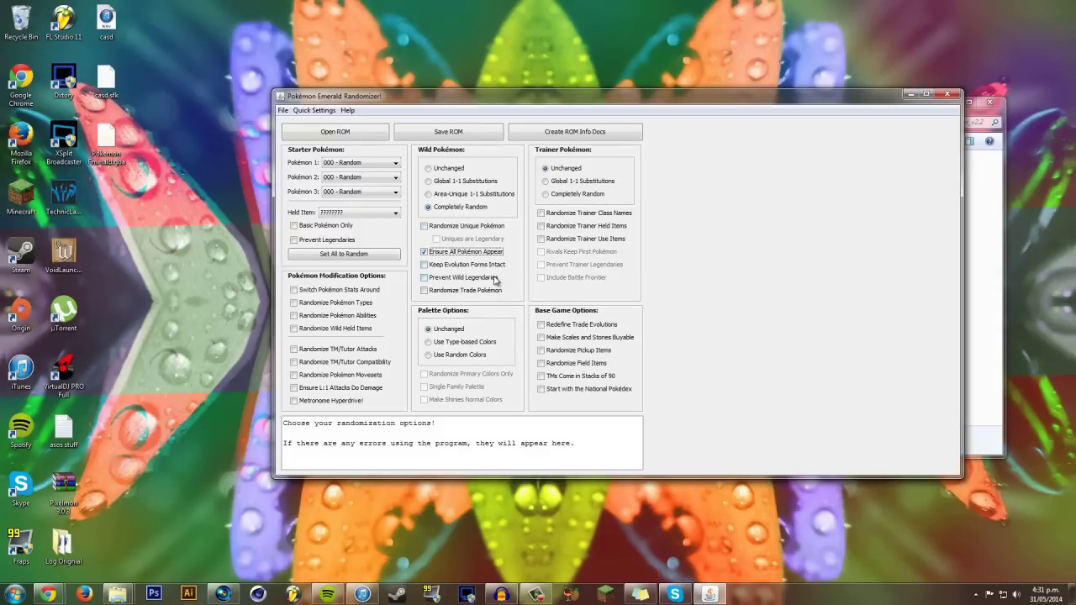
Make the trainer Pokémon completely random, with randomized trainer class names and rivals keeping their first Pokémon.
{"action": "left_click", "coordinate": [550, 195]}
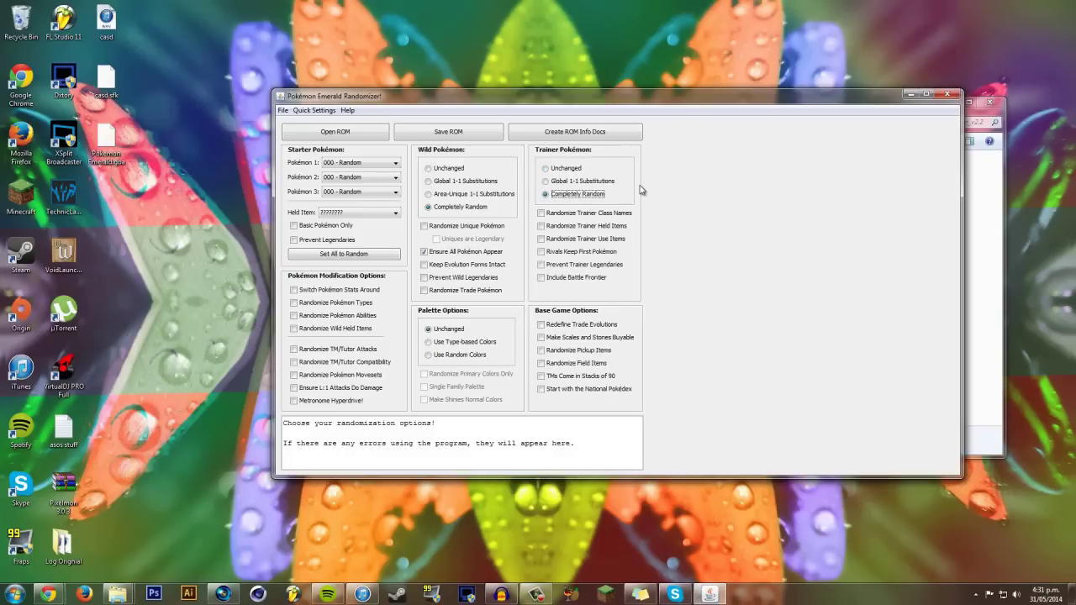
{"action": "left_click", "coordinate": [541, 214]}
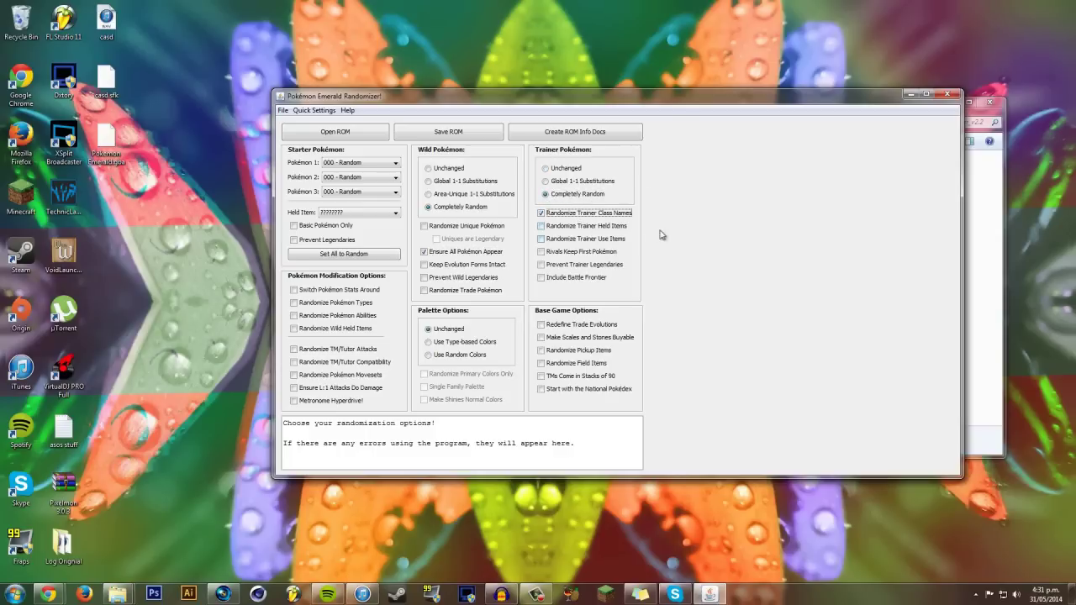
{"action": "left_click", "coordinate": [542, 253]}
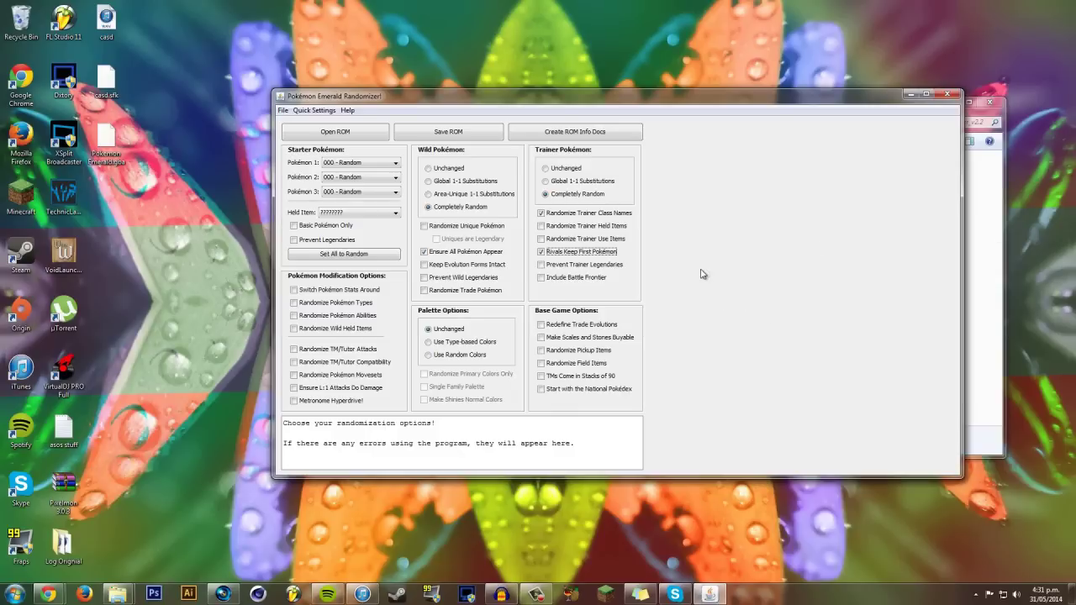
Include the Battle Frontier in the trainer randomization, save the randomized ROM to the desktop as a GBA file and exit the randomizer.
{"action": "left_click", "coordinate": [543, 279]}
{"action": "left_click", "coordinate": [447, 137]}
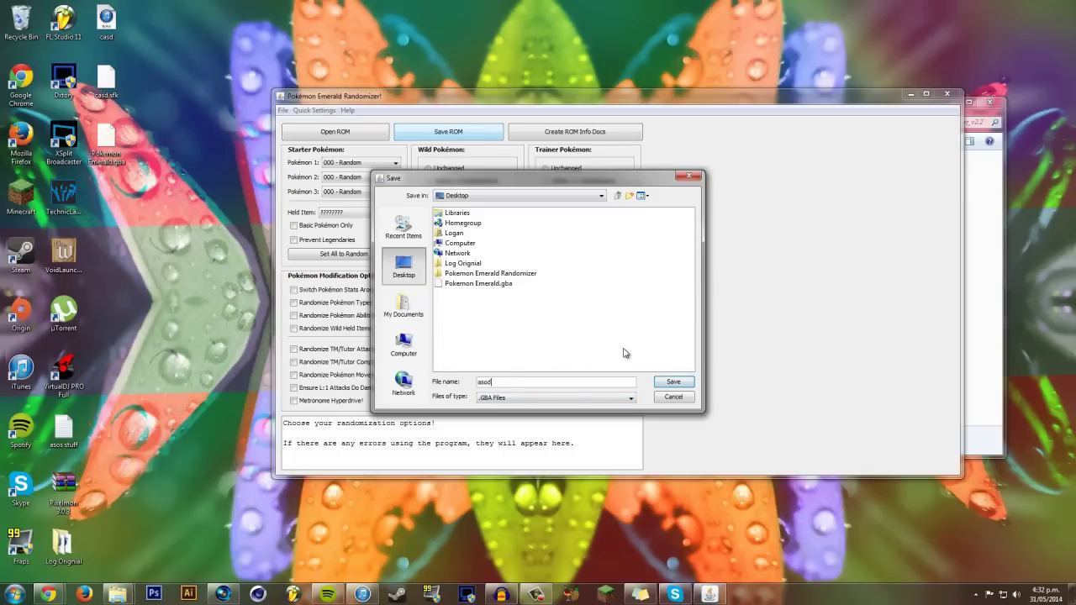
{"action": "left_click", "coordinate": [665, 382]}
{"action": "left_click", "coordinate": [527, 309]}
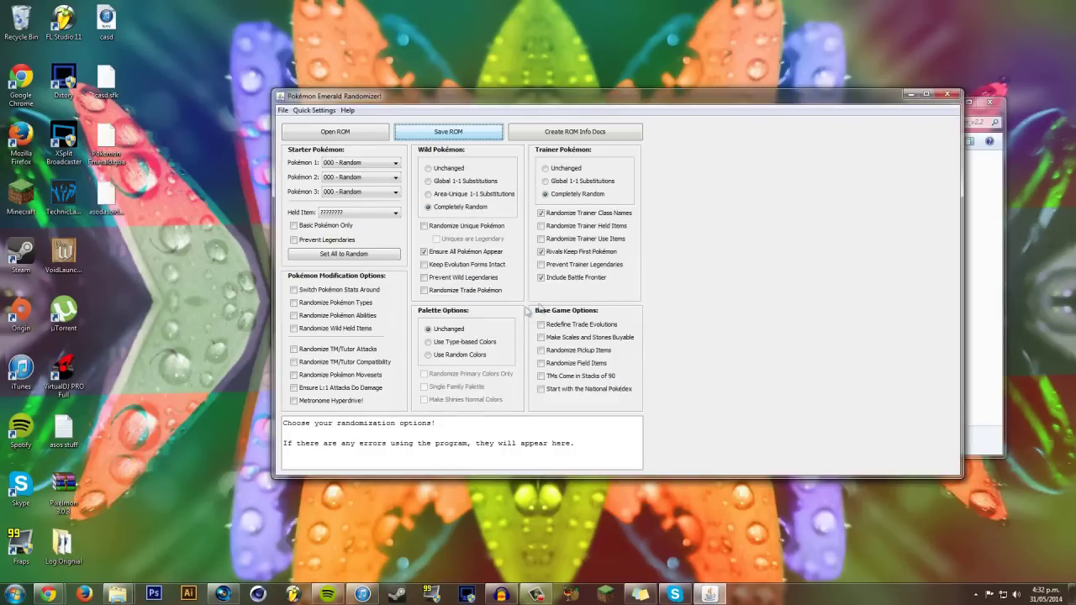
{"action": "left_click", "coordinate": [948, 94]}
Place the saved ROM in an empty area of the desktop and look up Pokemon Emerald Randomizer.gba in the Pokemon Emerald Randomizer folder.
{"action": "left_click_drag", "start_coordinate": [105, 195], "coordinate": [282, 341]}
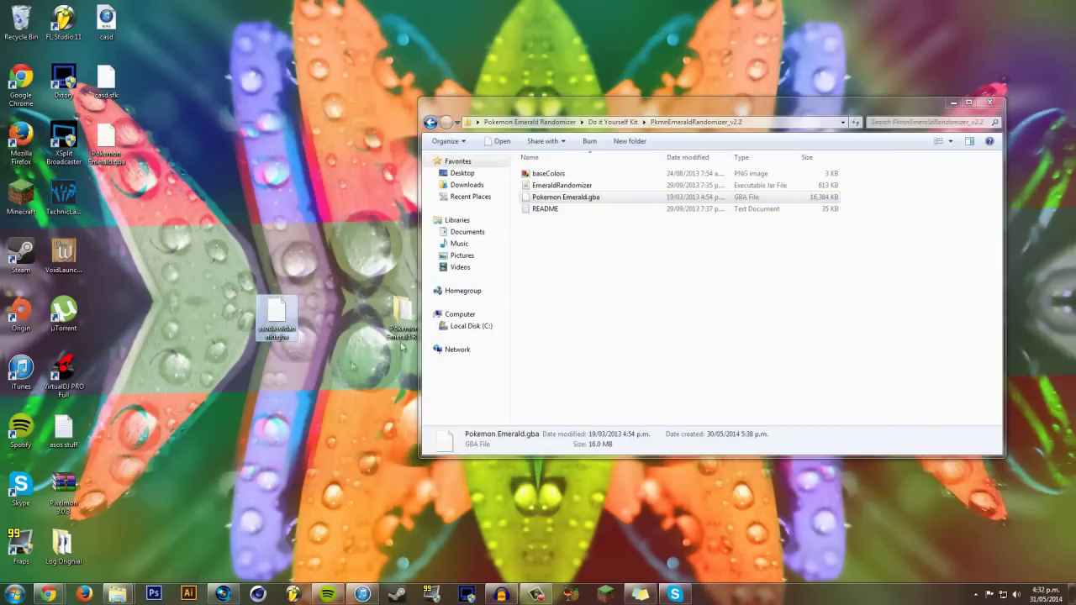
{"action": "left_click", "coordinate": [529, 122]}
{"action": "left_click", "coordinate": [562, 187]}
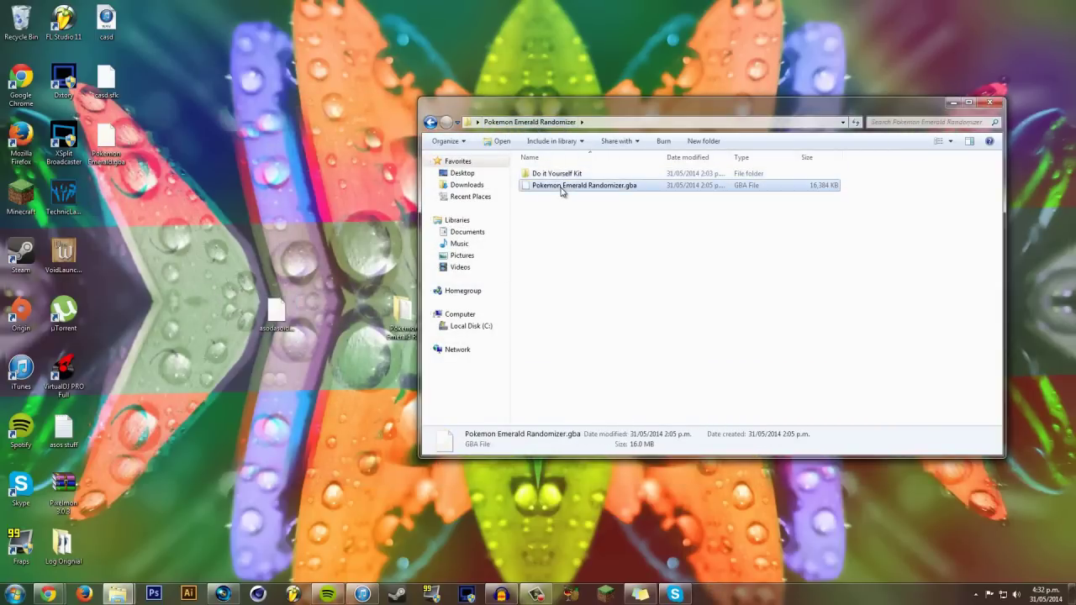
{"action": "left_click", "coordinate": [282, 321]}
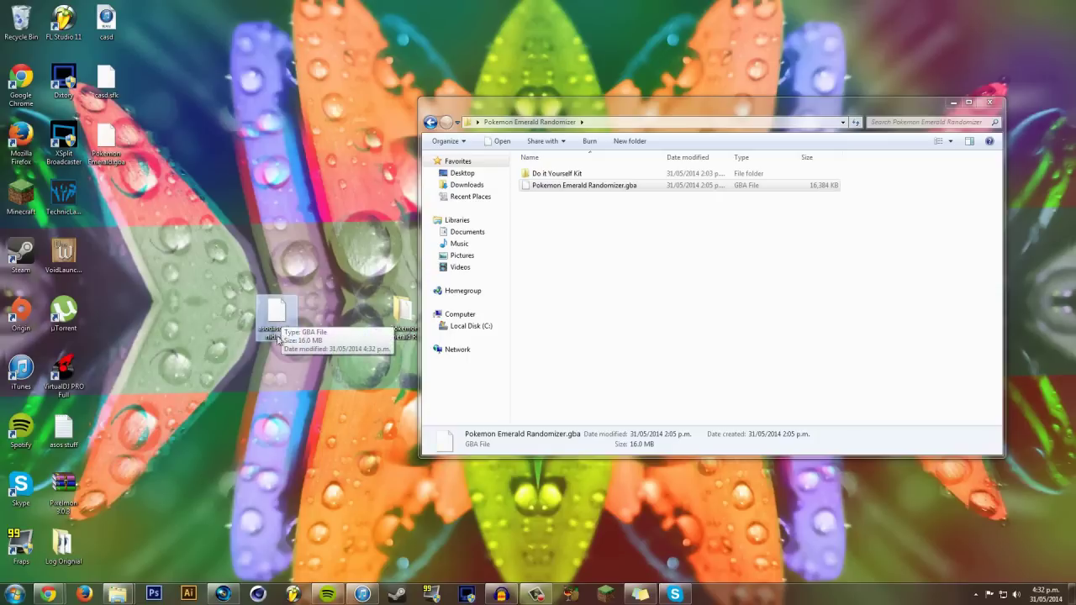
{"action": "left_click_drag", "start_coordinate": [289, 317], "coordinate": [289, 290]}
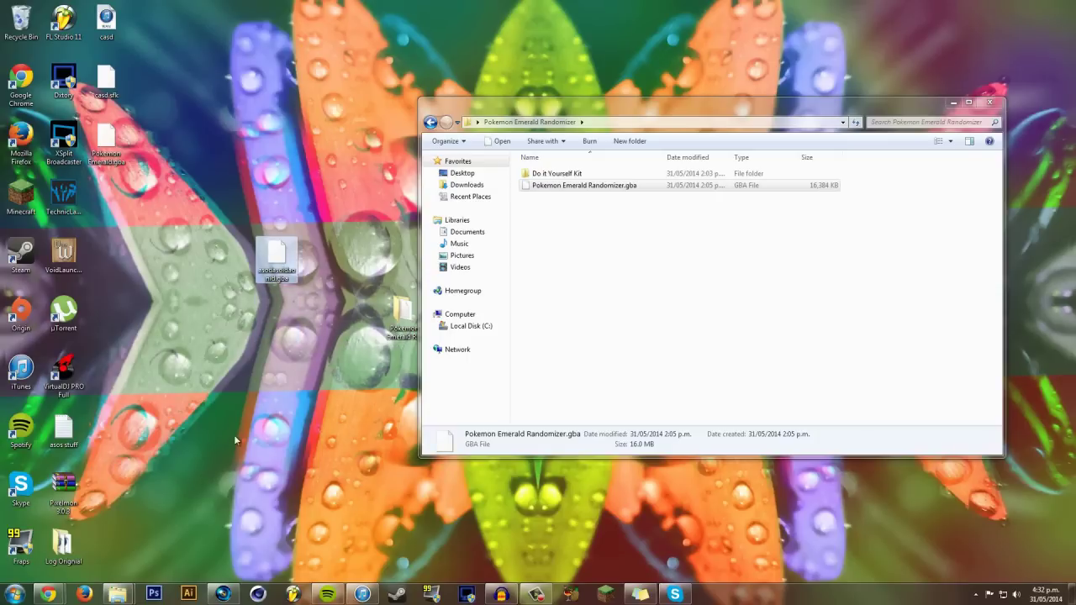
Open the Emulator folder inside Documents > Games in a new file window and place the window so the desktop ROM stays accessible.
{"action": "right_click", "coordinate": [122, 593]}
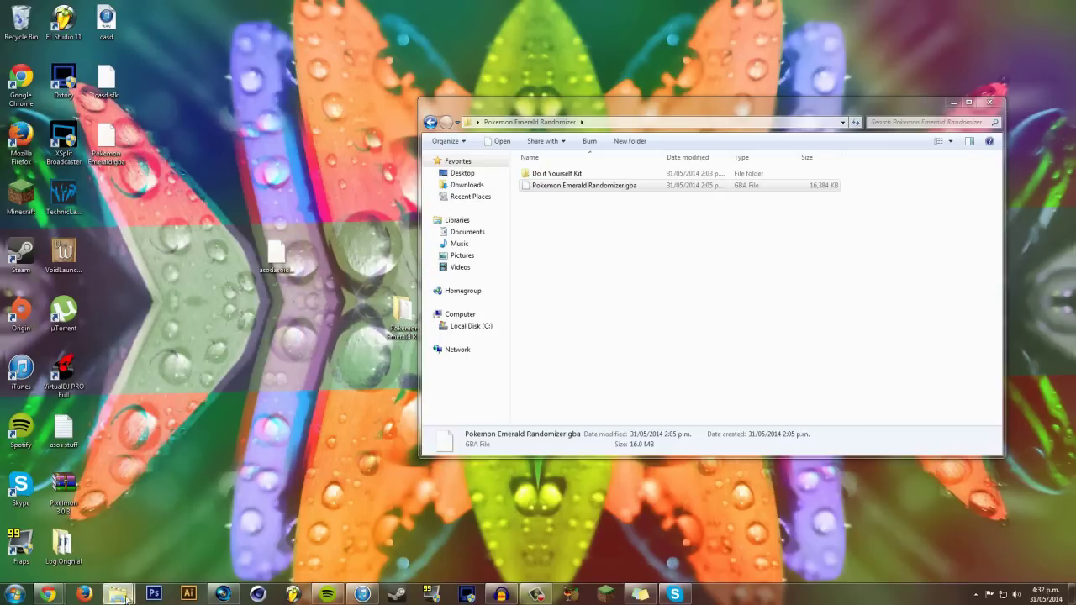
{"action": "left_click", "coordinate": [119, 539]}
{"action": "double_click", "coordinate": [607, 210]}
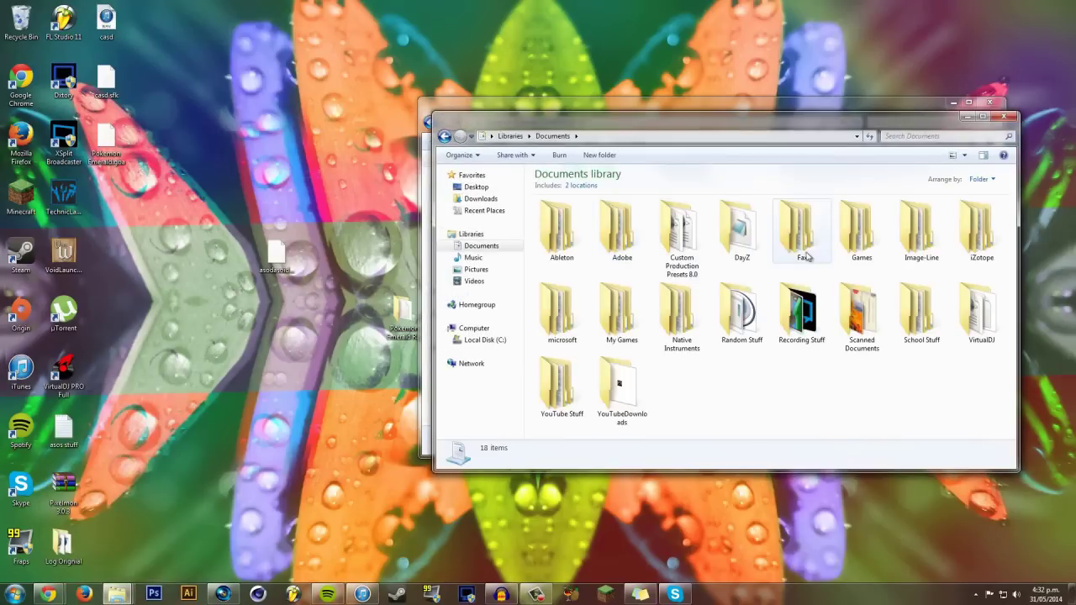
{"action": "double_click", "coordinate": [858, 243]}
{"action": "double_click", "coordinate": [560, 227]}
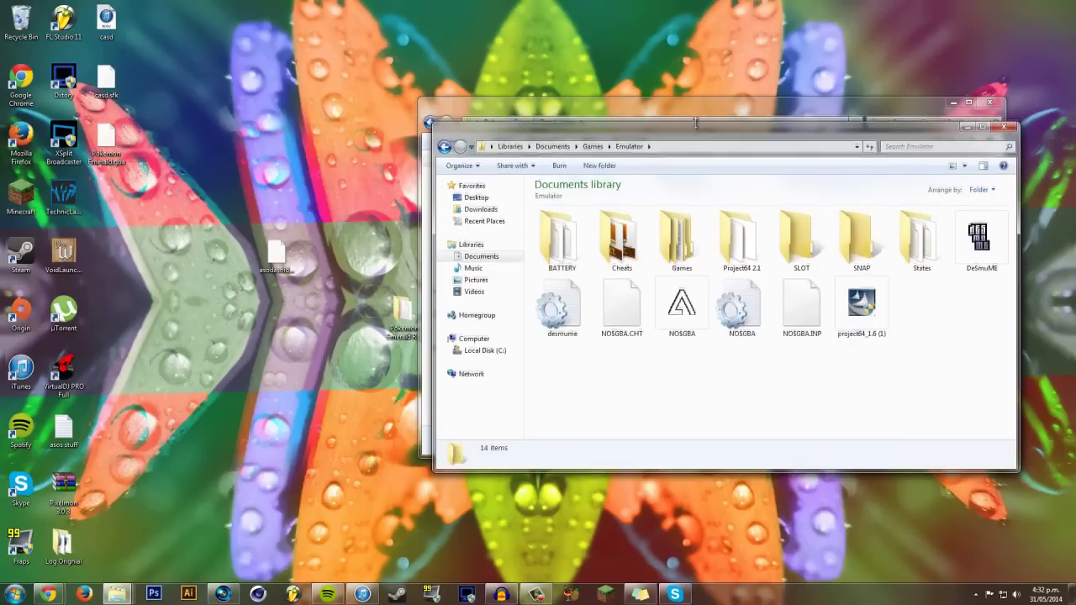
{"action": "left_click_drag", "start_coordinate": [686, 130], "coordinate": [654, 143]}
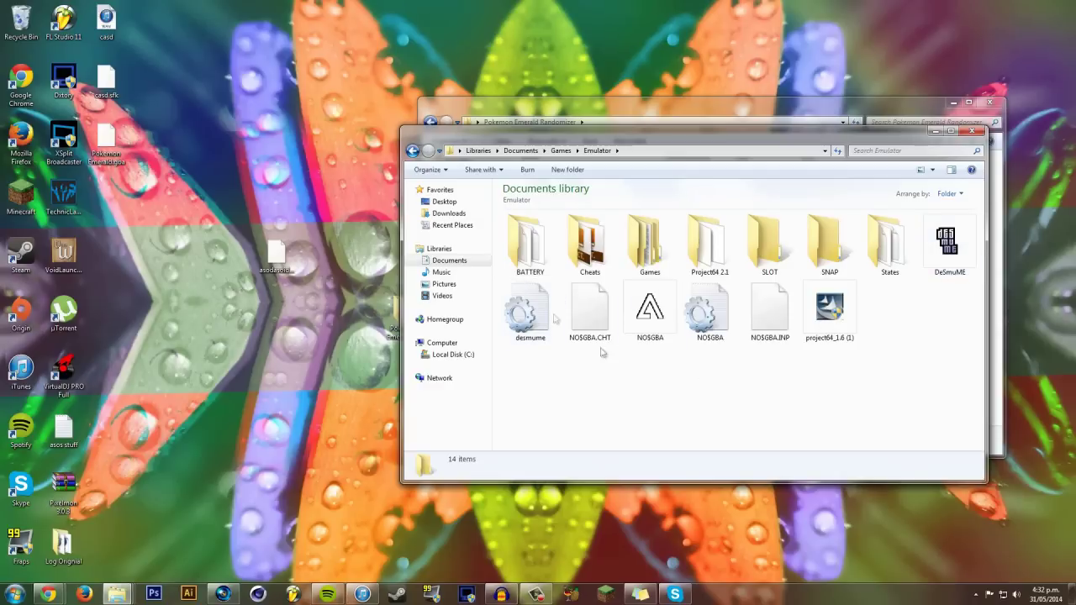
Load the randomized ROM in the NO$GBA emulator and set the emulation speed to an Unlimited MHz Disaster option.
{"action": "left_click_drag", "start_coordinate": [277, 259], "coordinate": [647, 313]}
{"action": "left_click_drag", "start_coordinate": [645, 112], "coordinate": [521, 86]}
{"action": "left_click", "coordinate": [337, 89]}
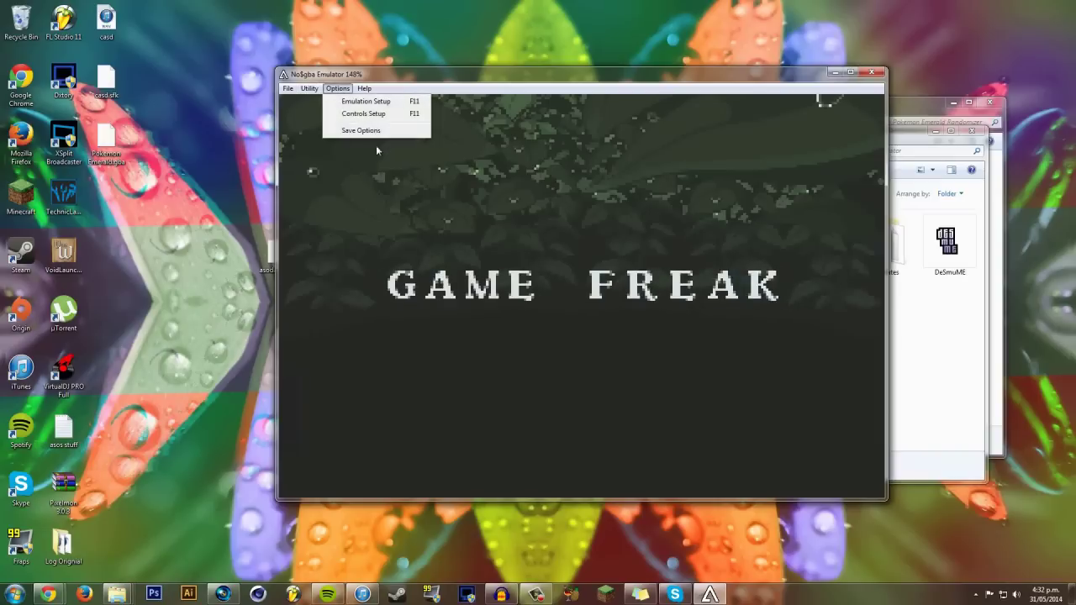
{"action": "left_click", "coordinate": [365, 102]}
{"action": "left_click", "coordinate": [361, 121]}
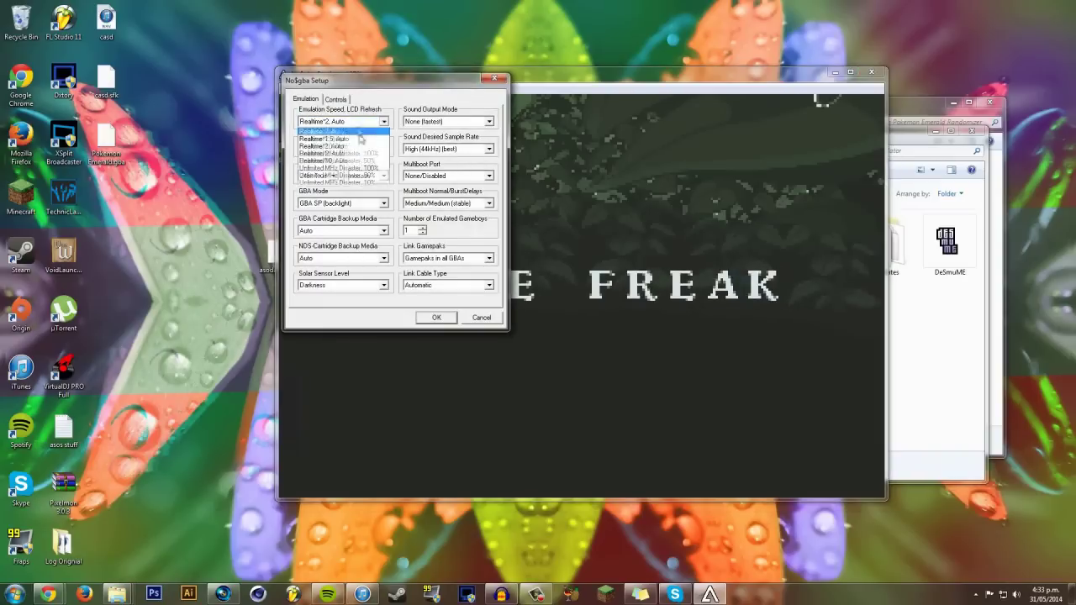
{"action": "left_click", "coordinate": [363, 173]}
{"action": "key", "text": "Return"}
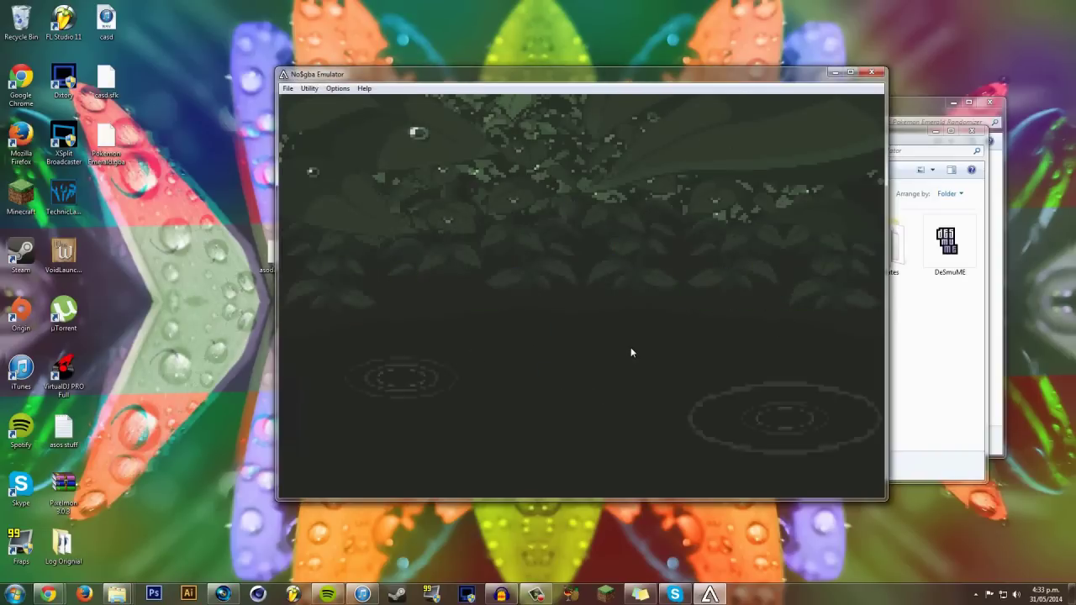
Start a new game and advance through Professor Birch's introduction to the boy or girl choice.
{"action": "key", "text": "Return"}
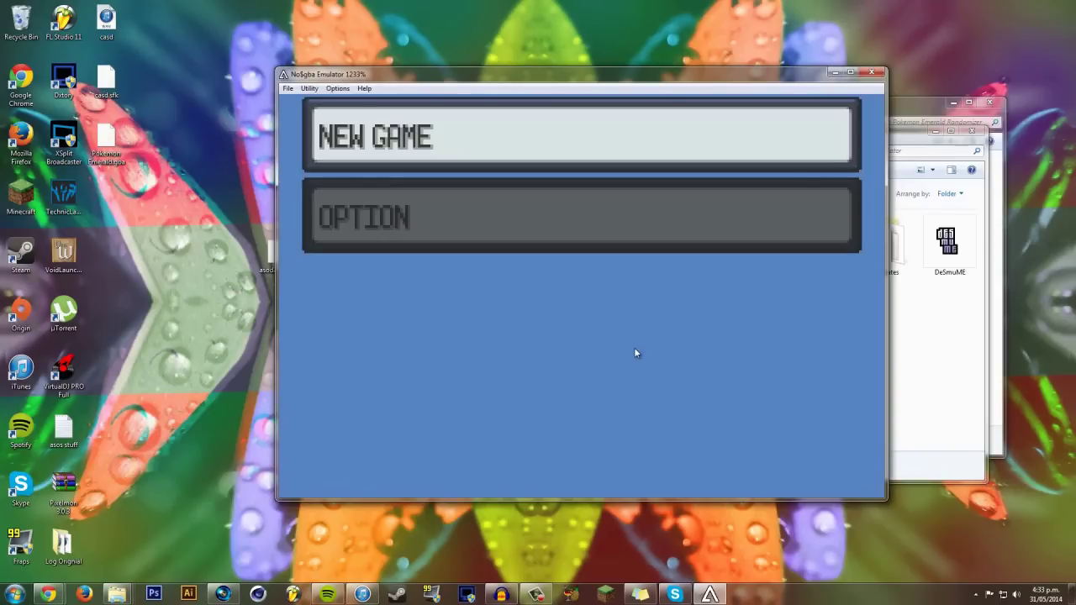
{"action": "key", "text": "Return"}
{"action": "key", "text": "Return"}
{"action": "key", "text": "Return"}
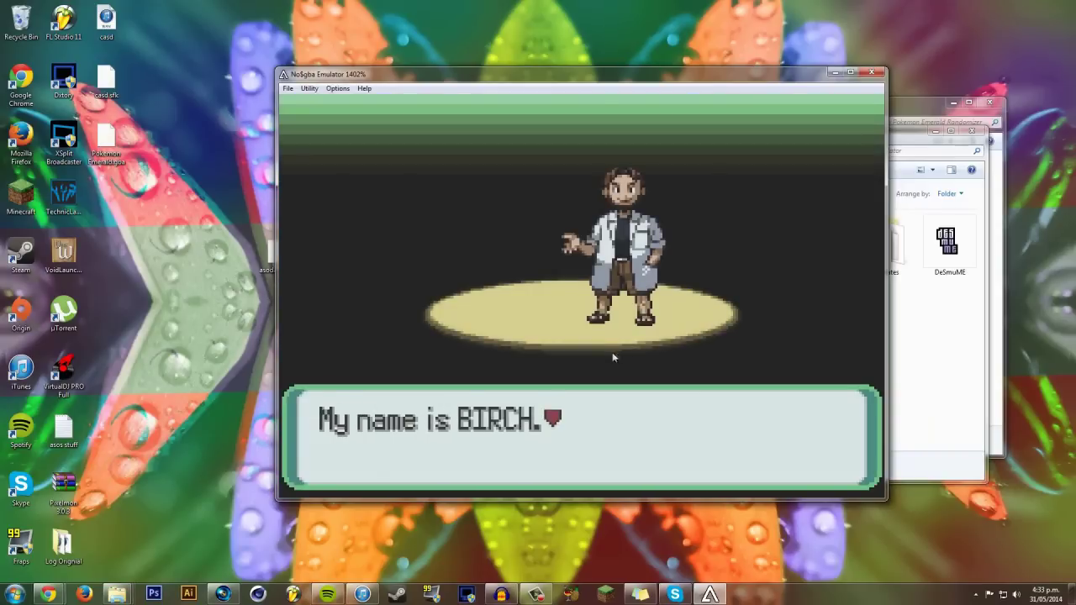
{"action": "key", "text": "Return"}
{"action": "key", "text": "Return"}
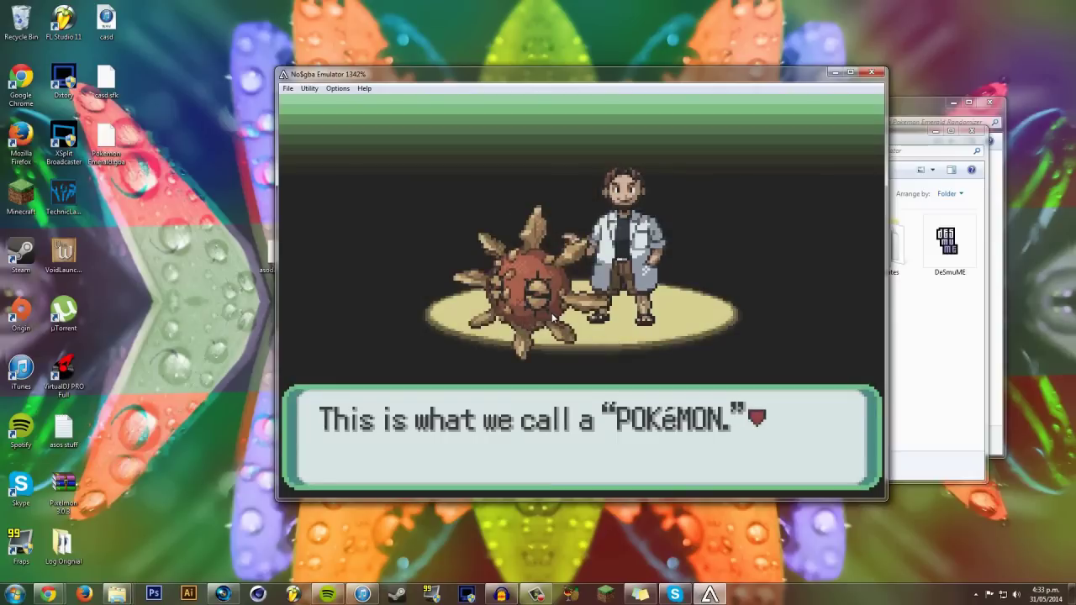
{"action": "key", "text": "Return"}
{"action": "key", "text": "Return"}
{"action": "key", "text": "Return"}
{"action": "key", "text": "Return"}
{"action": "key", "text": "Return"}
{"action": "key", "text": "Return"}
{"action": "key", "text": "Return"}
{"action": "key", "text": "Return"}
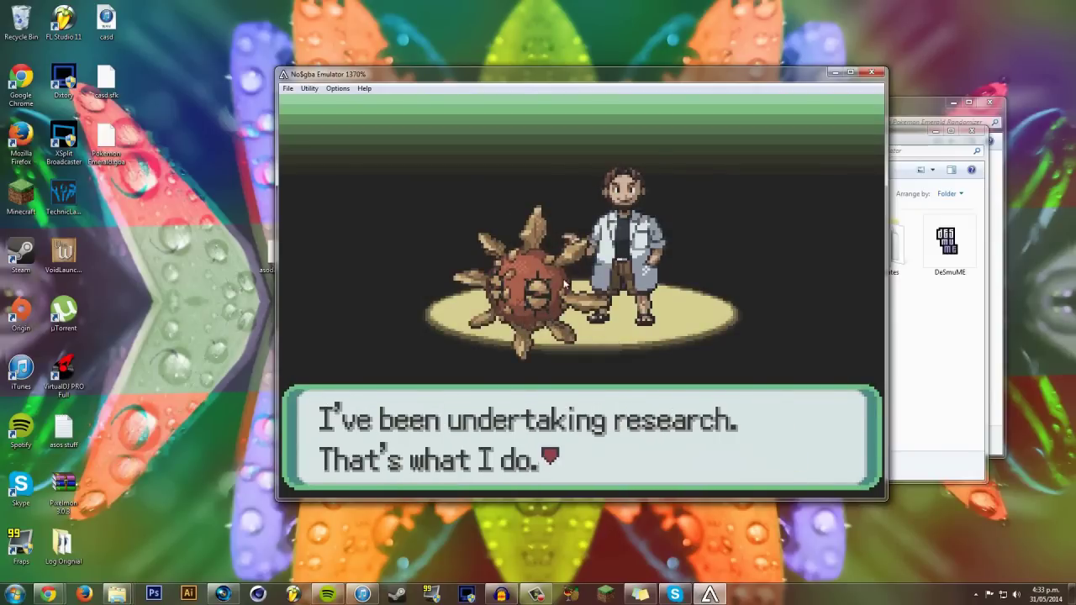
{"action": "key", "text": "Return"}
{"action": "key", "text": "Return"}
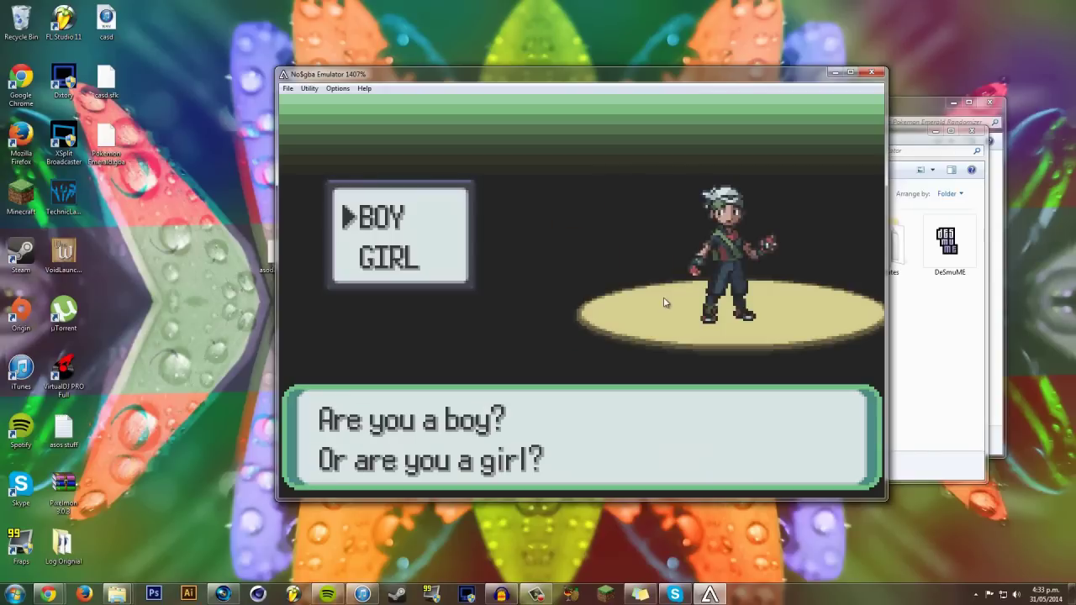
Choose the girl character and enter a player name.
{"action": "key", "text": "Down"}
{"action": "key", "text": "Return"}
{"action": "key", "text": "Return"}
{"action": "type", "text": "WBAR"}
Close the emulator, the Emulator folder window and the Pokemon Emerald Randomizer folder window.
{"action": "left_click", "coordinate": [871, 73]}
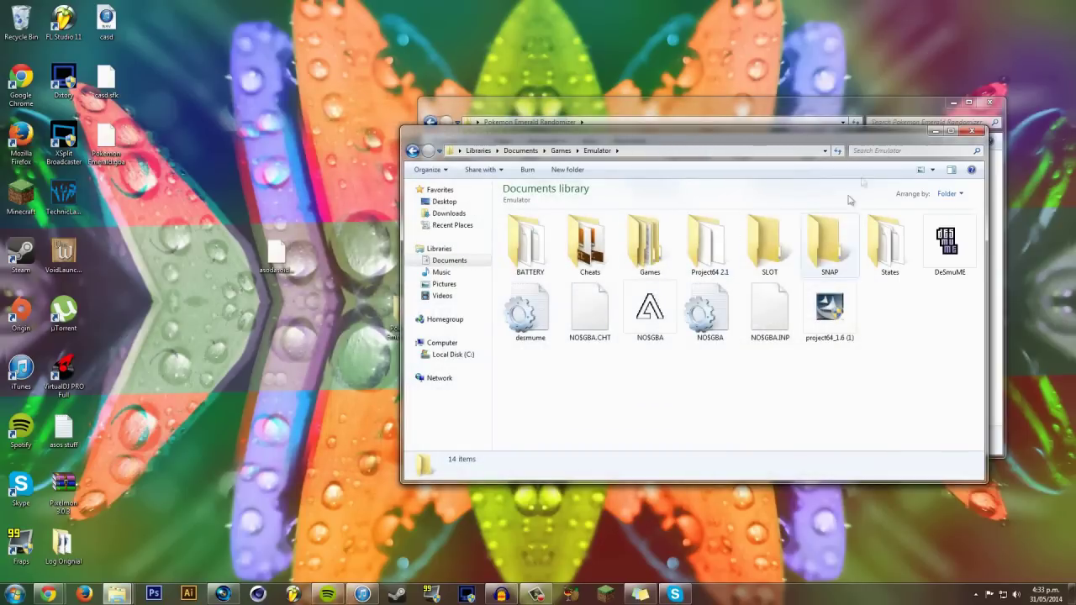
{"action": "left_click", "coordinate": [975, 138]}
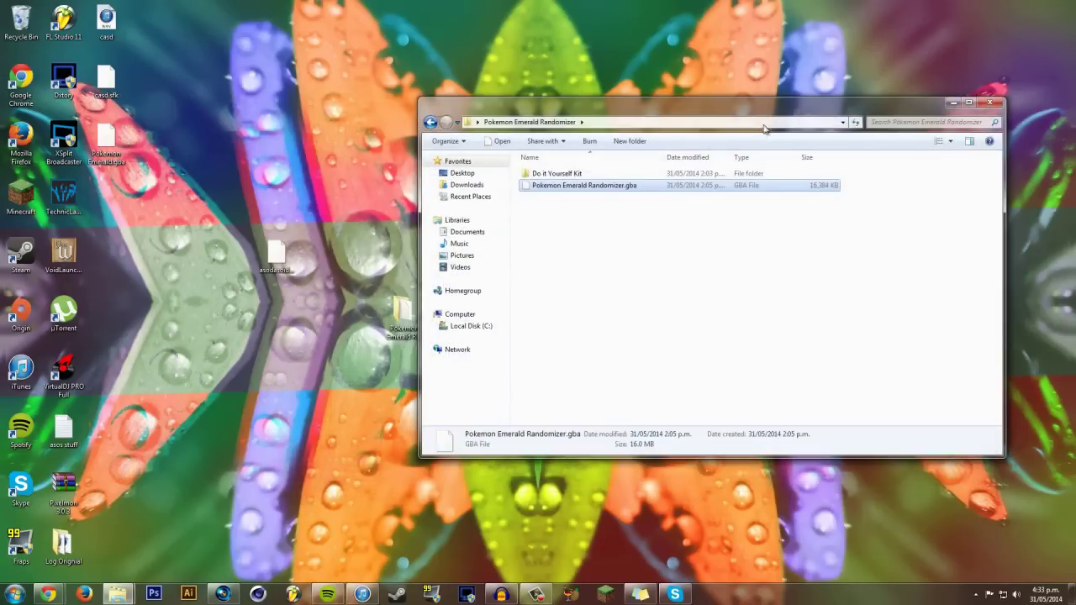
{"action": "double_click", "coordinate": [709, 117]}
{"action": "left_click_drag", "start_coordinate": [709, 118], "coordinate": [624, 120]}
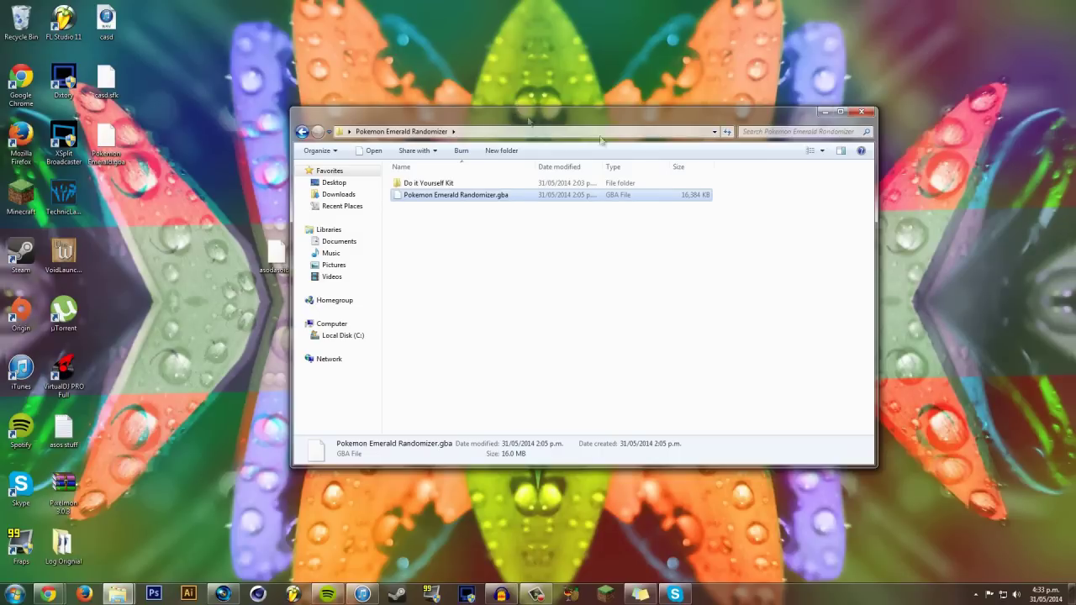
{"action": "left_click", "coordinate": [861, 111]}
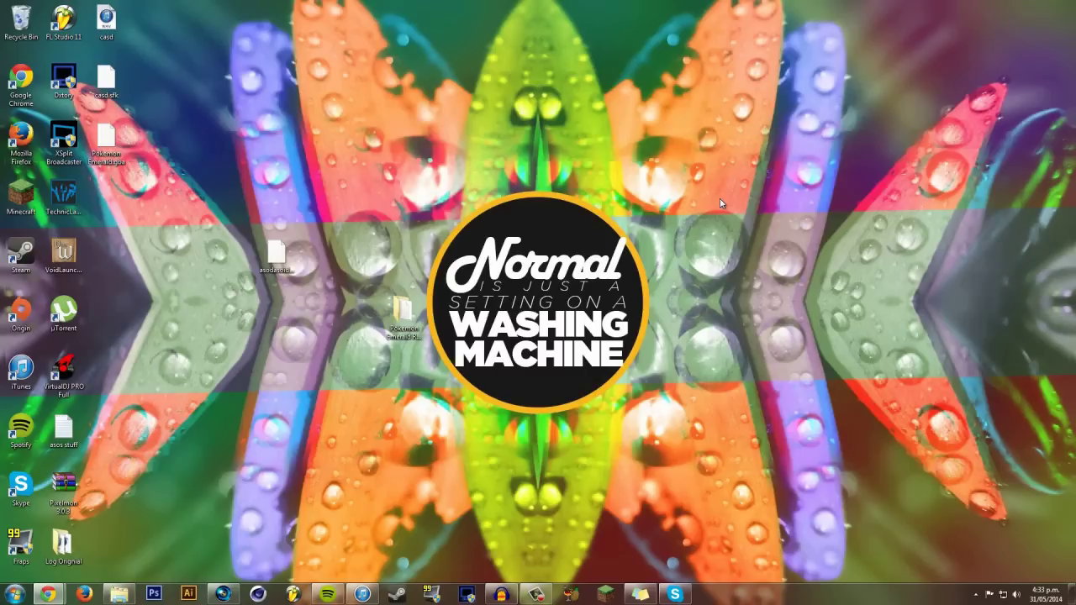
{"action": "left_click_drag", "start_coordinate": [427, 197], "coordinate": [269, 340]}
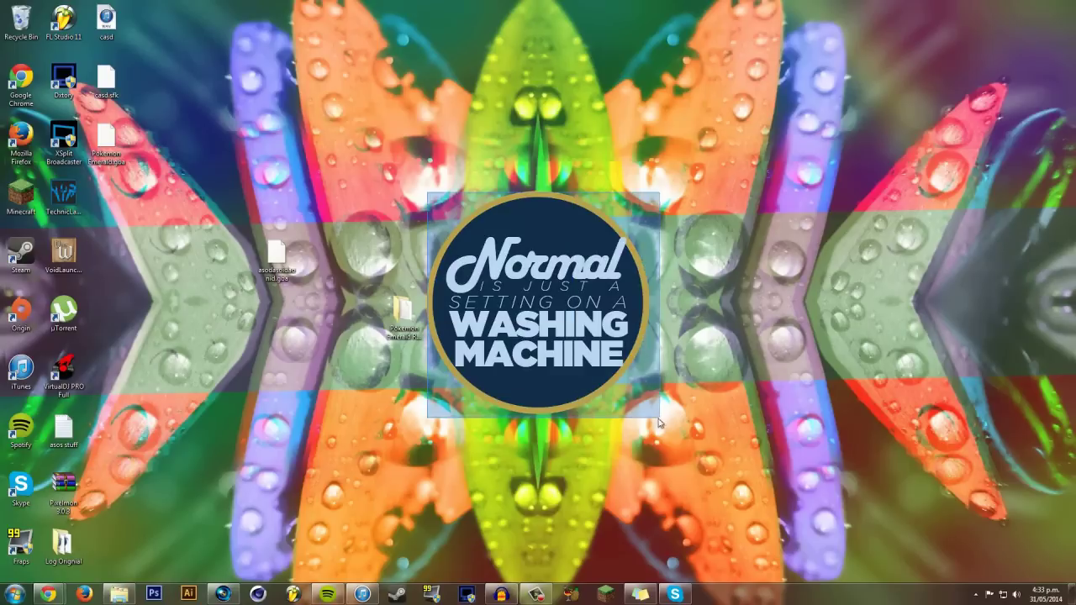
{"action": "left_click", "coordinate": [429, 144]}
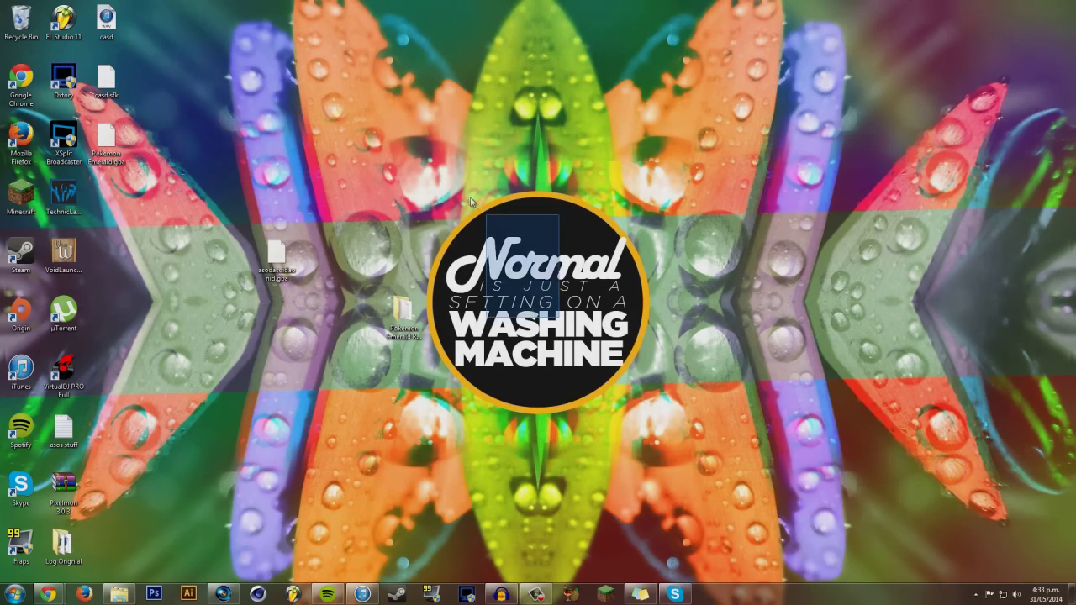